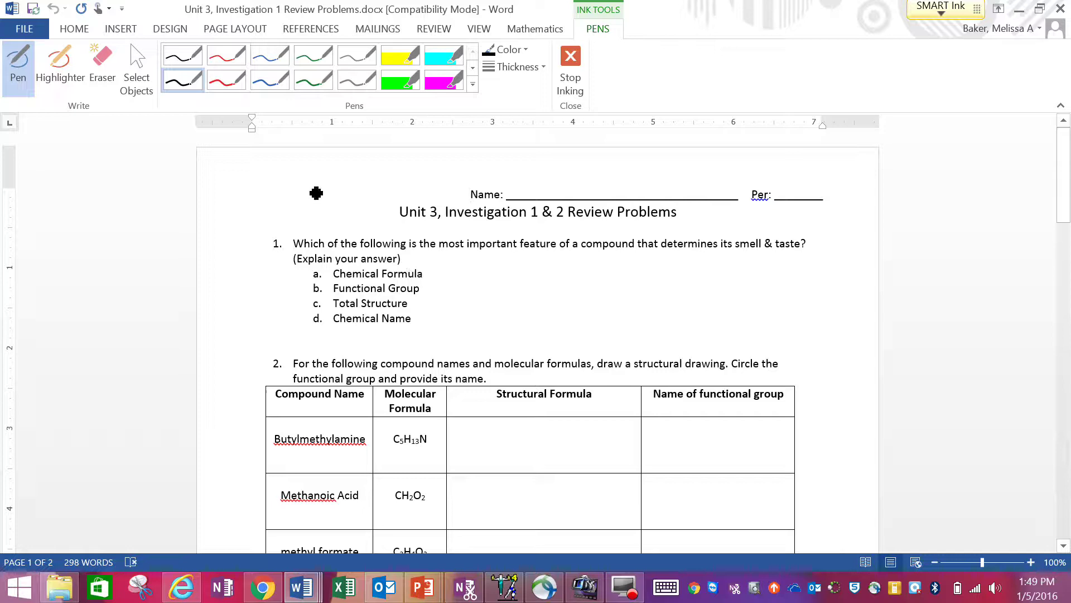
Step: In question 1, circle answer c, Total Structure, in ink, and mark answer b, Functional Group, with an arrow and a strike-through
mouse_move(463, 274)
mouse_down()
mouse_move(422, 287)
mouse_move(432, 291)
mouse_up()
mouse_move(359, 297)
mouse_down()
mouse_move(310, 294)
mouse_move(374, 320)
mouse_move(329, 288)
mouse_up()
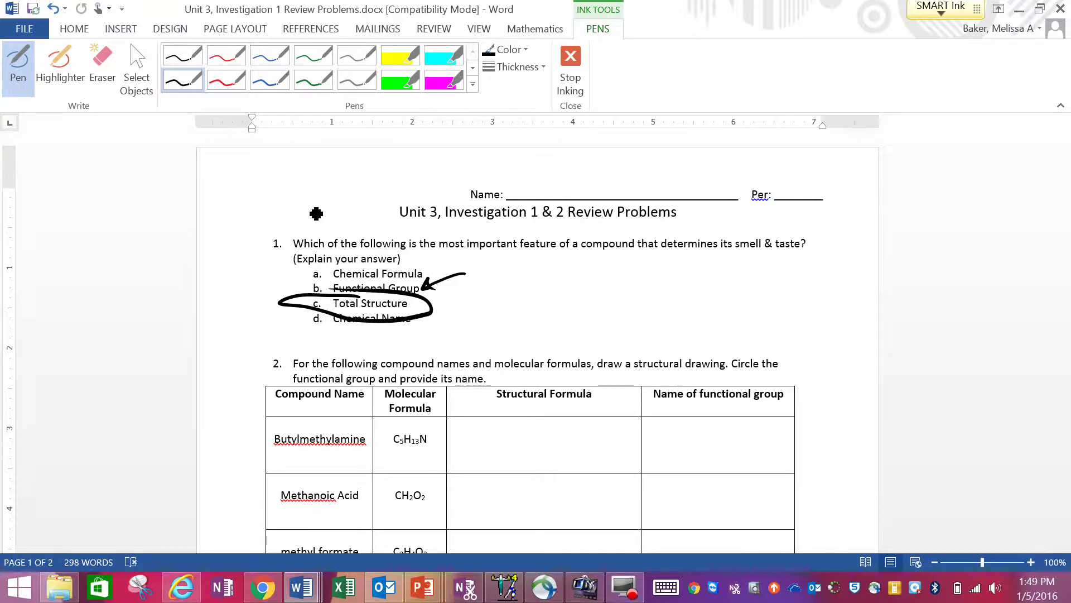
Step: Draw the backbone C-C-C-C-C-N in ink in the Structural Formula cell for Butylmethylamine
scroll(711, 136, down, 4)
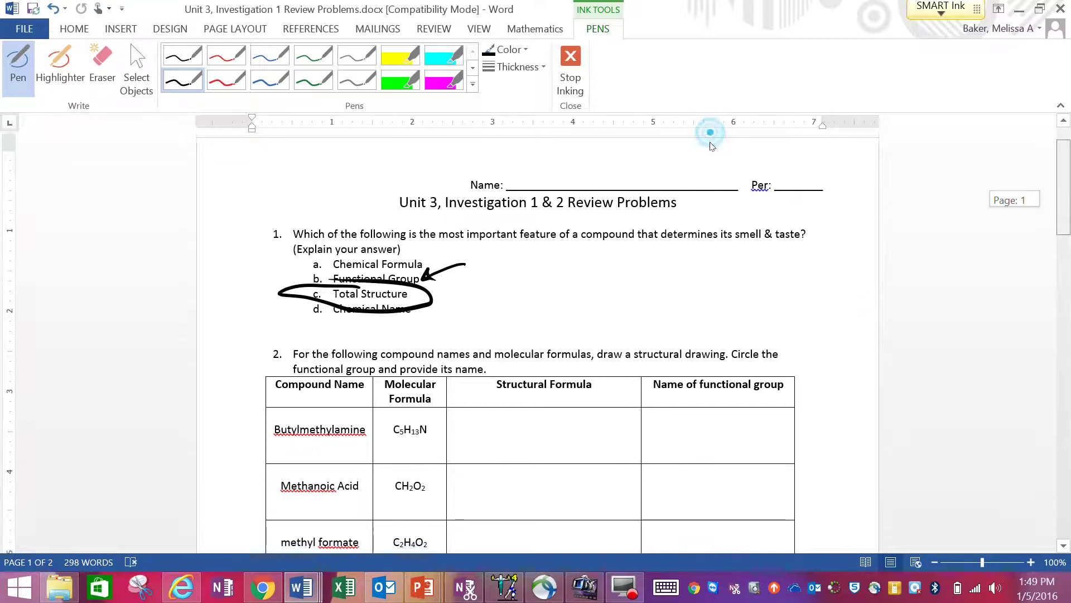
scroll(705, 159, down, 1)
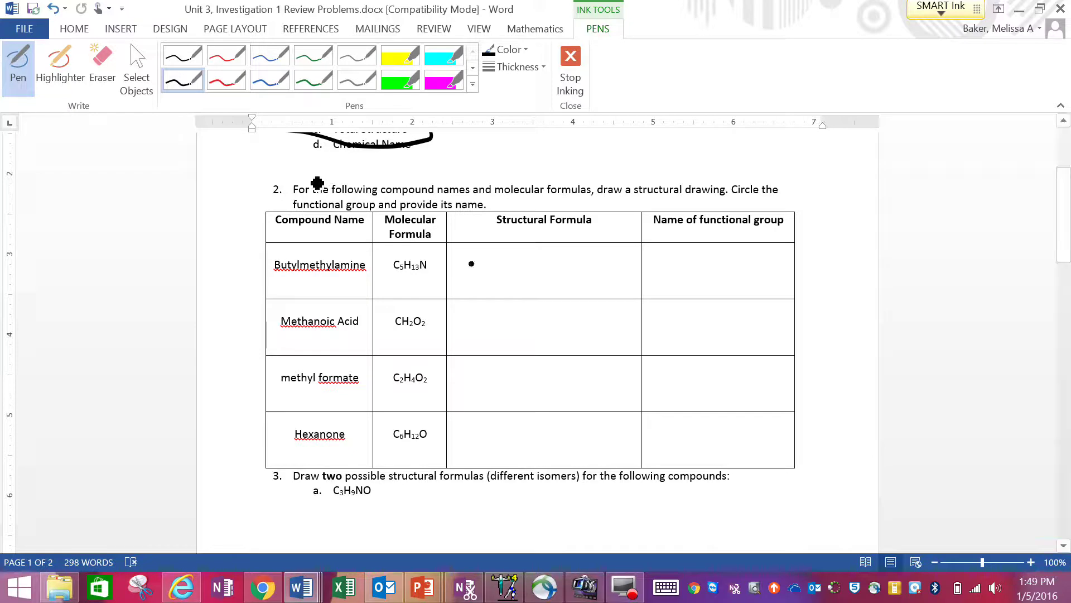
drag(475, 261, 556, 267)
mouse_move(570, 258)
mouse_down()
mouse_move(559, 267)
mouse_move(573, 277)
mouse_up()
drag(575, 268, 616, 268)
mouse_move(622, 278)
mouse_down()
mouse_move(623, 260)
mouse_move(640, 258)
mouse_up()
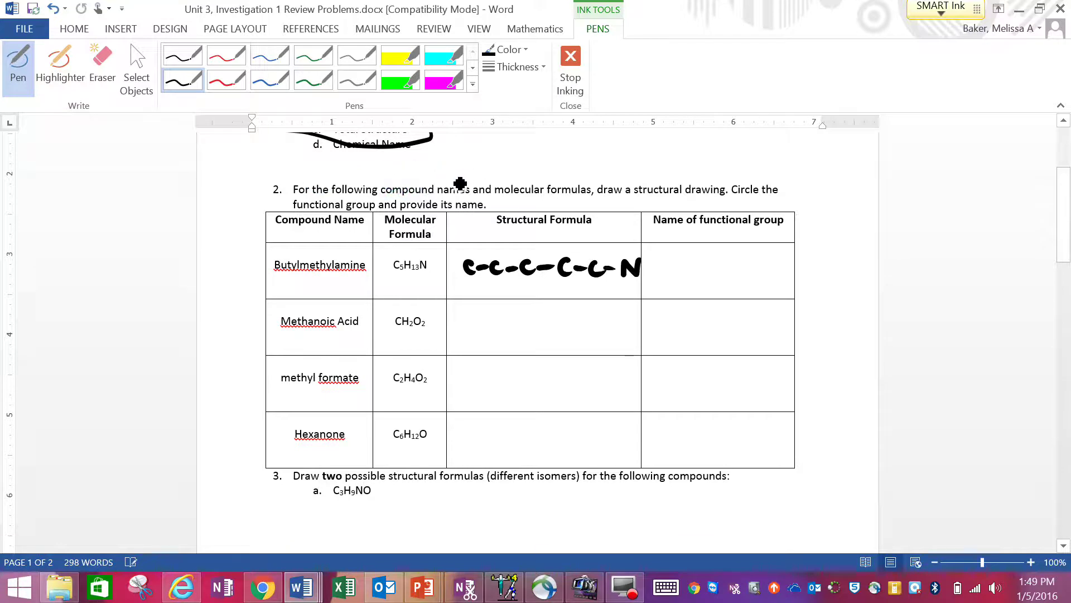
Step: Add three hydrogens to the first carbon of the Butylmethylamine backbone and two each to the second and third carbons
mouse_move(466, 247)
mouse_down()
mouse_move(448, 267)
mouse_move(470, 287)
mouse_up()
drag(455, 235, 445, 274)
drag(438, 266, 476, 294)
mouse_move(489, 250)
mouse_down()
mouse_move(490, 259)
mouse_move(484, 242)
mouse_up()
drag(489, 232, 490, 242)
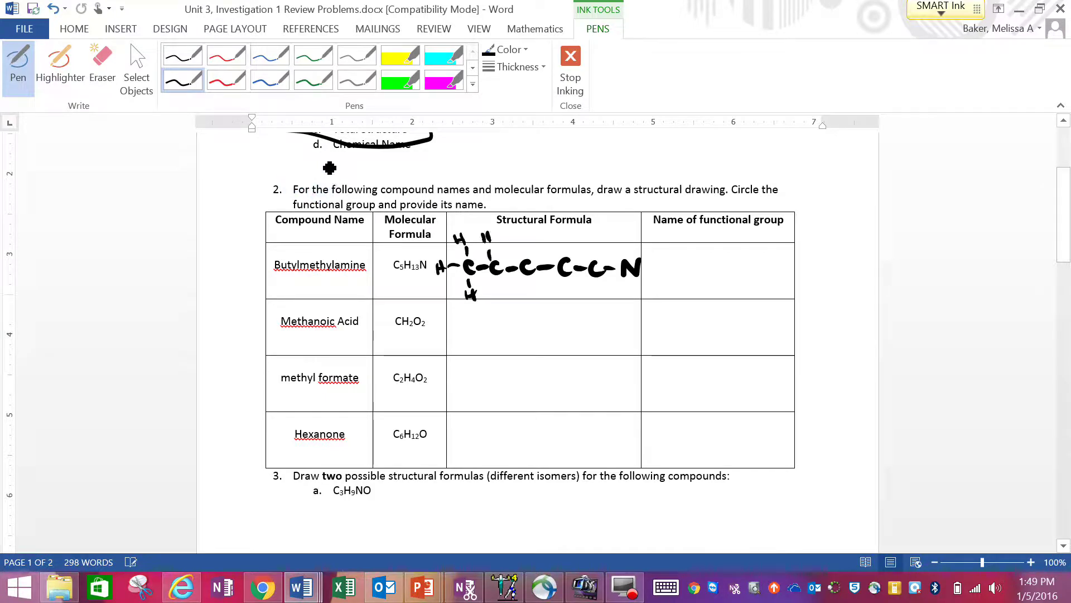
drag(498, 296, 511, 296)
mouse_move(519, 251)
mouse_down()
mouse_move(519, 261)
mouse_move(514, 244)
mouse_up()
drag(519, 232, 521, 245)
mouse_move(513, 240)
mouse_down()
mouse_move(525, 240)
mouse_move(531, 299)
mouse_up()
drag(537, 288, 538, 301)
Step: Draw hydrogens above and below the fourth and fifth carbons of the Butylmethylamine structure
mouse_move(559, 244)
mouse_down()
mouse_move(560, 260)
mouse_move(556, 239)
mouse_up()
drag(562, 224, 563, 238)
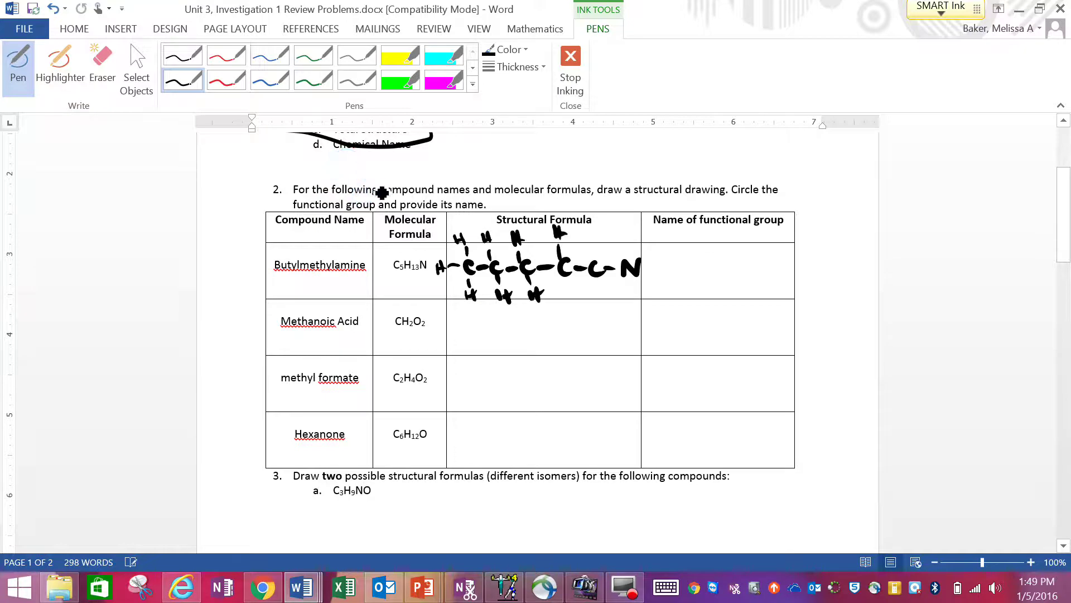
drag(562, 278, 565, 292)
drag(565, 292, 567, 306)
drag(573, 290, 574, 303)
drag(593, 246, 593, 259)
drag(587, 220, 597, 239)
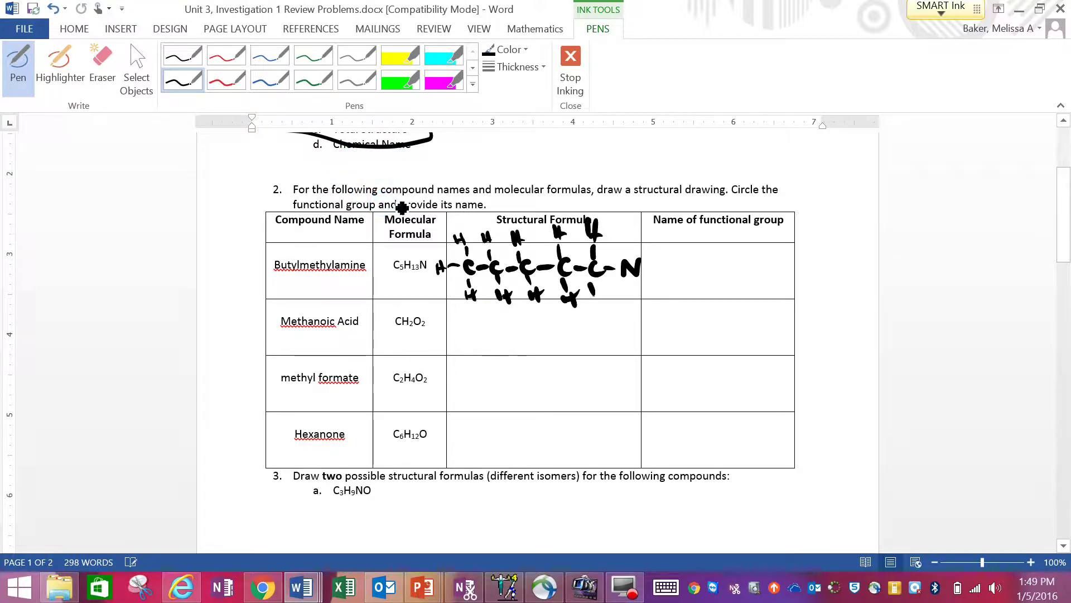
drag(589, 283, 591, 295)
drag(593, 296, 597, 312)
drag(602, 295, 595, 311)
Step: Attach two hydrogens to the nitrogen at the end of the Butylmethylamine structure
mouse_move(639, 247)
mouse_down()
mouse_move(637, 260)
mouse_move(648, 239)
mouse_up()
drag(650, 222, 660, 240)
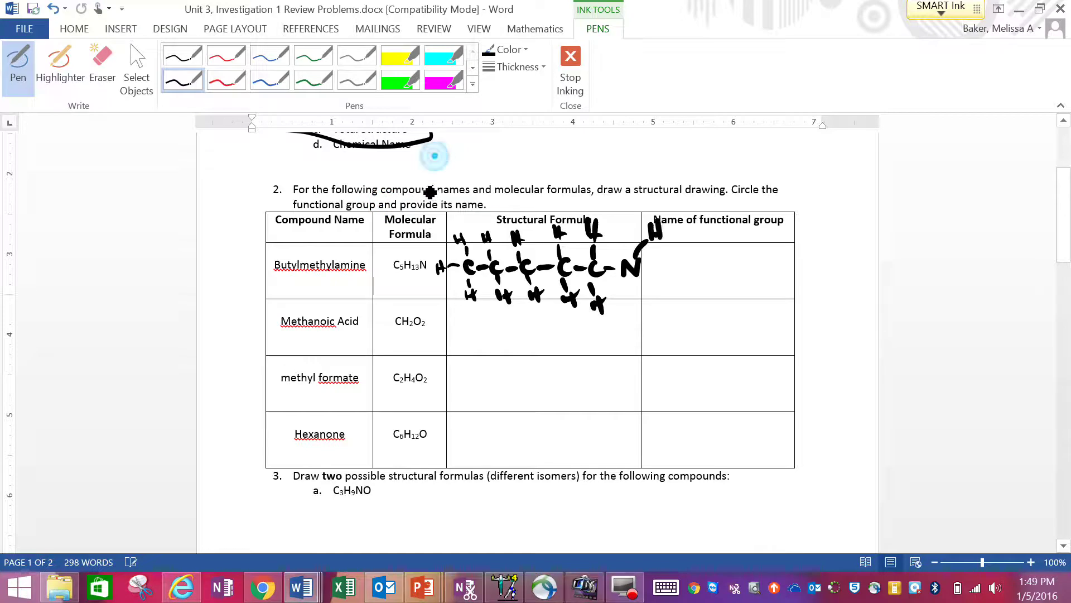
drag(634, 278, 641, 289)
drag(645, 290, 645, 304)
drag(653, 287, 654, 304)
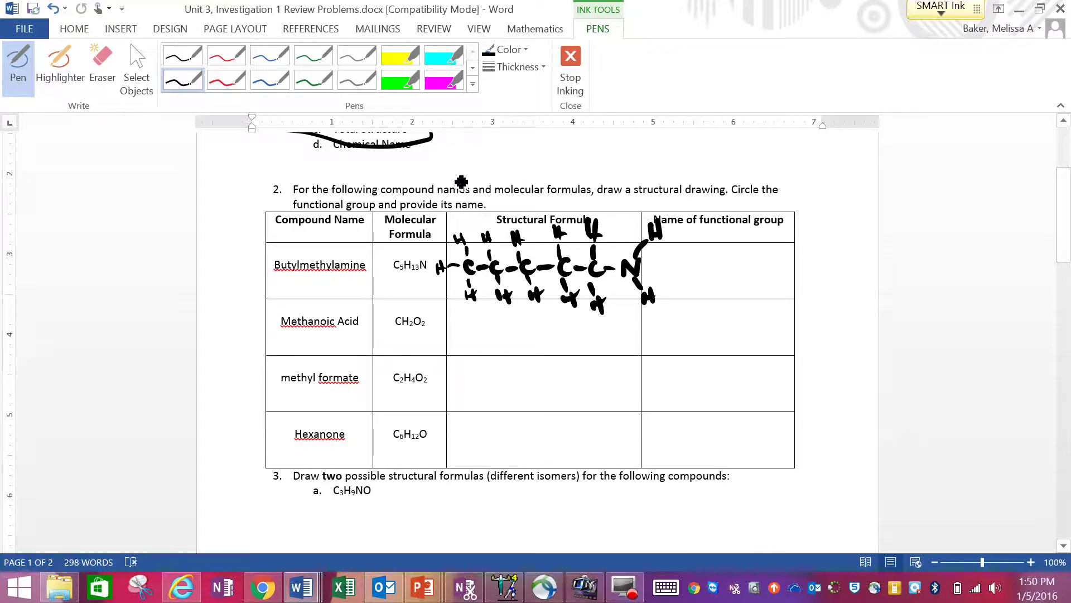
Step: Circle the C-N group in the Butylmethylamine structure and write "amine" as its functional group name
mouse_move(592, 248)
mouse_down()
mouse_move(633, 282)
mouse_move(597, 247)
mouse_up()
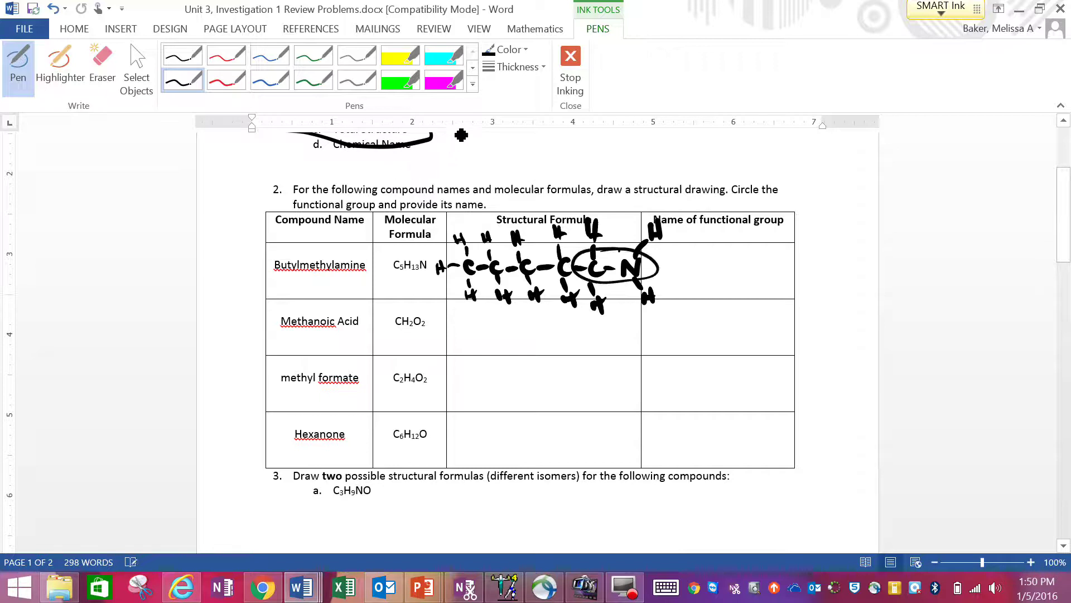
mouse_move(690, 261)
mouse_down()
mouse_move(681, 278)
mouse_move(746, 281)
mouse_up()
drag(755, 271, 796, 279)
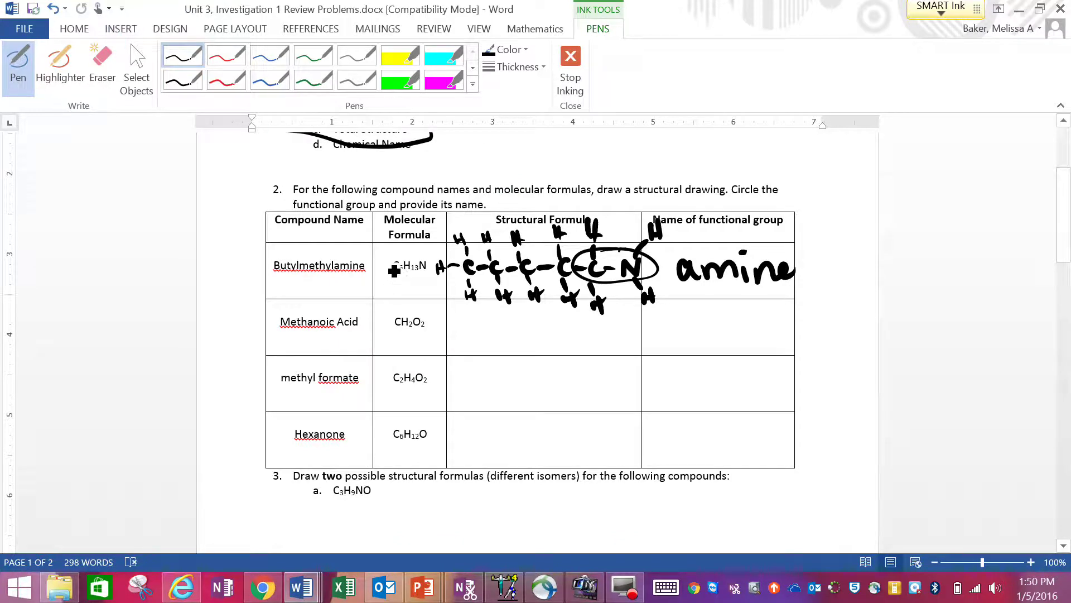
Step: Draw Methanoic Acid as H-C-O-H with a double-bonded O on the carbon, and write "carboxylic acid" as its functional group
mouse_move(495, 331)
mouse_down()
mouse_move(486, 346)
mouse_move(477, 305)
mouse_move(482, 337)
mouse_move(444, 345)
mouse_move(533, 331)
mouse_move(578, 346)
mouse_up()
drag(568, 338, 577, 337)
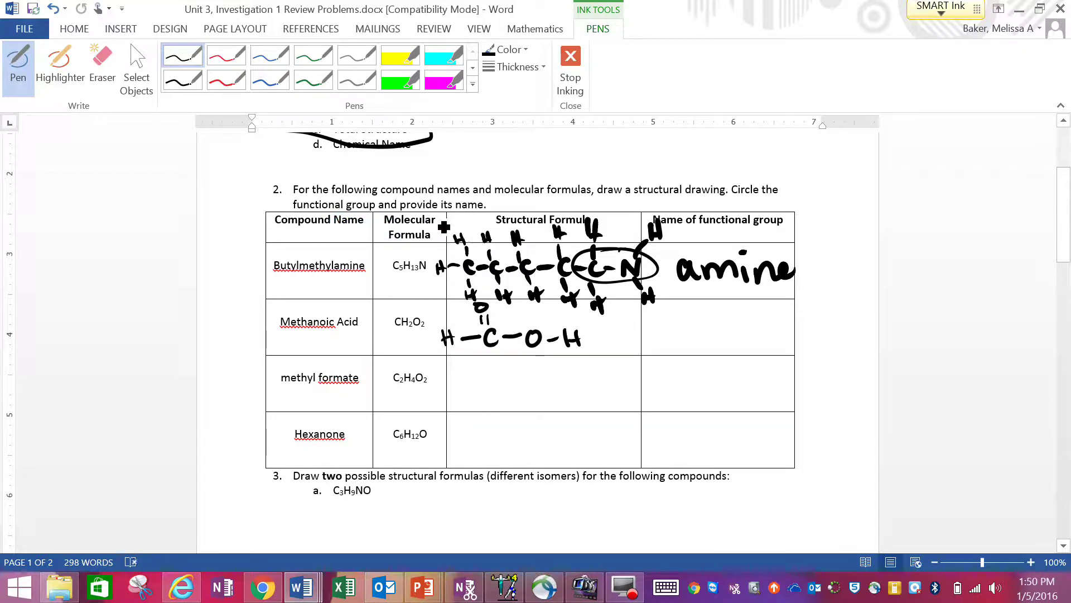
mouse_move(657, 319)
mouse_down()
mouse_move(656, 336)
mouse_move(691, 321)
mouse_up()
mouse_move(697, 311)
mouse_down()
mouse_move(705, 332)
mouse_move(716, 323)
mouse_move(742, 333)
mouse_up()
mouse_move(742, 318)
mouse_down()
mouse_move(731, 331)
mouse_move(764, 330)
mouse_up()
mouse_move(773, 309)
mouse_down()
mouse_move(773, 329)
mouse_move(794, 328)
mouse_up()
mouse_move(773, 338)
mouse_down()
mouse_move(765, 352)
mouse_move(798, 353)
mouse_up()
mouse_move(810, 338)
mouse_down()
mouse_move(809, 353)
mouse_move(820, 349)
mouse_up()
drag(833, 310, 833, 346)
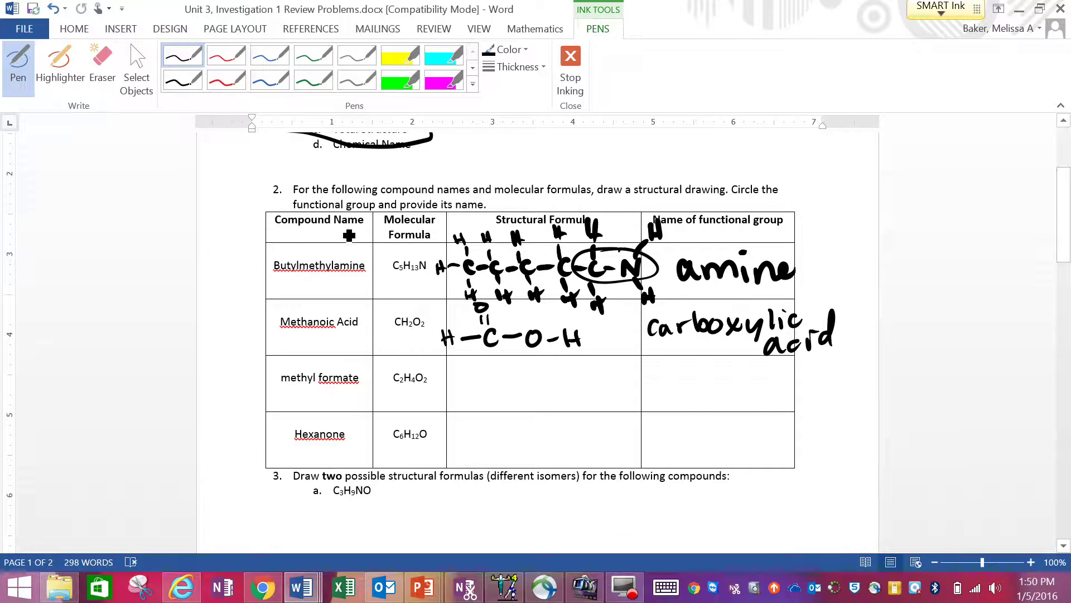
Step: Draw the methyl formate structure as a C-O-C chain with a double-bonded O and one H on the first carbon and three H on the last
mouse_move(521, 383)
mouse_down()
mouse_move(523, 396)
mouse_move(516, 376)
mouse_move(525, 374)
mouse_up()
drag(513, 351, 514, 352)
mouse_move(527, 389)
mouse_down()
mouse_move(558, 382)
mouse_move(611, 396)
mouse_move(602, 364)
mouse_up()
click(601, 382)
drag(599, 351, 603, 361)
drag(598, 356, 623, 391)
drag(630, 378, 605, 408)
drag(607, 413, 613, 427)
drag(605, 420, 619, 417)
click(510, 391)
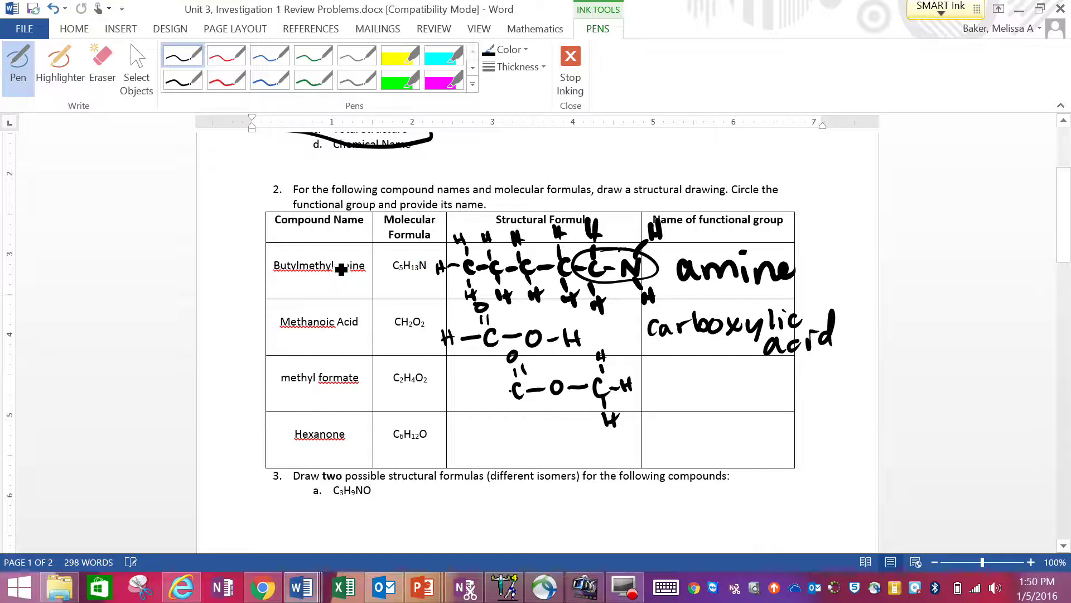
drag(510, 390, 477, 404)
mouse_move(489, 389)
mouse_down()
mouse_move(487, 404)
mouse_move(493, 393)
mouse_up()
Step: Write "ester" as the methyl formate functional group and circle the functional groups in the methyl formate and Methanoic Acid structures
drag(674, 385, 685, 393)
mouse_move(699, 375)
mouse_down()
mouse_move(689, 392)
mouse_move(727, 378)
mouse_up()
drag(721, 385, 737, 393)
drag(737, 386, 756, 377)
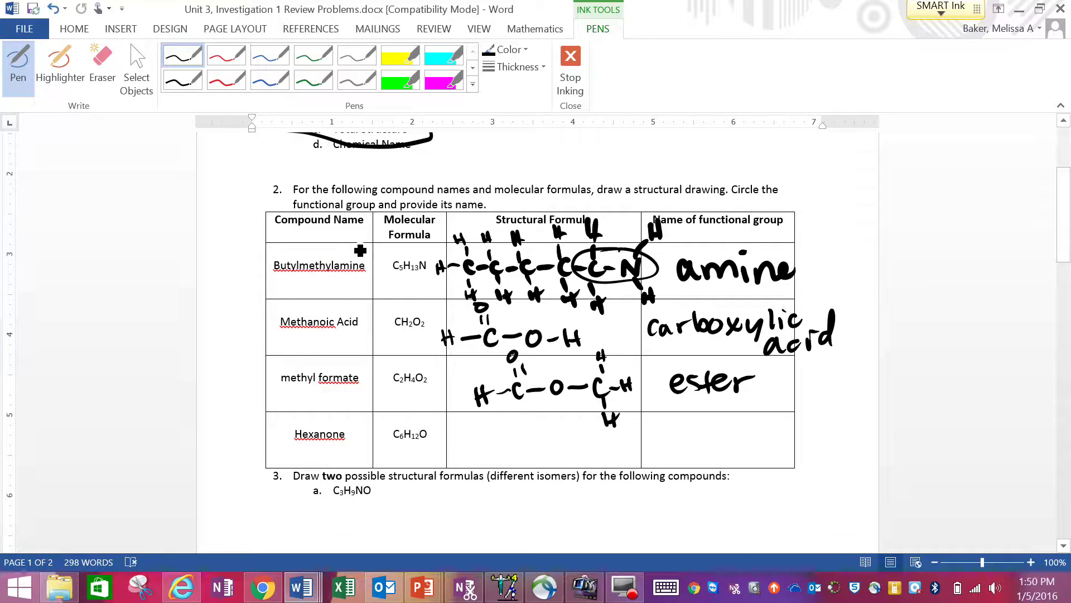
mouse_move(535, 351)
mouse_down()
mouse_move(516, 350)
mouse_move(535, 406)
mouse_move(602, 405)
mouse_move(541, 366)
mouse_up()
mouse_move(474, 299)
mouse_down()
mouse_move(460, 334)
mouse_move(602, 341)
mouse_move(507, 306)
mouse_up()
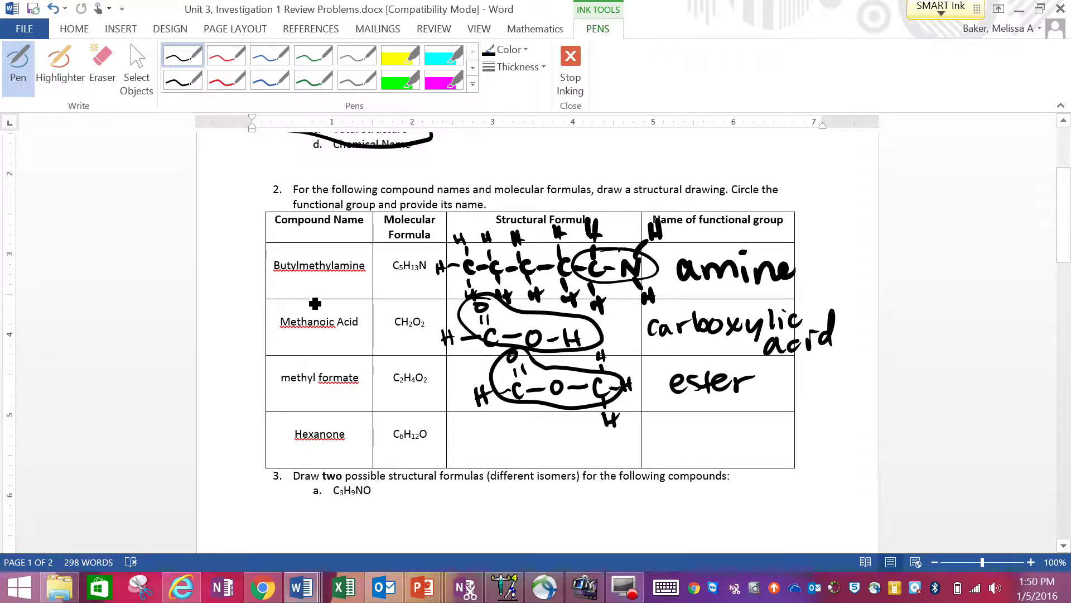
Step: Draw a six-carbon chain in the Hexanone structural formula cell with a double-bonded O on the third carbon
mouse_move(463, 438)
mouse_down()
mouse_move(464, 452)
mouse_move(516, 440)
mouse_move(530, 452)
mouse_move(529, 431)
mouse_up()
drag(525, 413, 564, 454)
drag(570, 445, 624, 451)
Step: Add three hydrogens to the first carbon of the Hexanone chain
mouse_move(455, 420)
mouse_down()
mouse_move(456, 429)
mouse_move(449, 412)
mouse_up()
drag(453, 401, 454, 407)
click(433, 441)
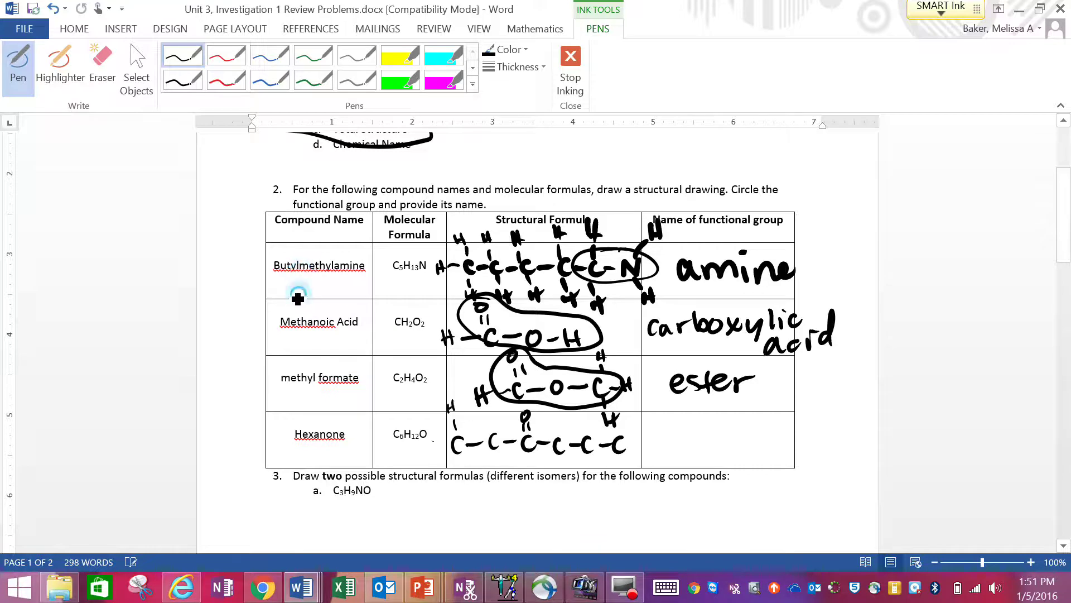
drag(433, 442, 446, 440)
drag(422, 437, 431, 448)
drag(424, 445, 461, 462)
drag(460, 467, 470, 481)
drag(462, 475, 474, 471)
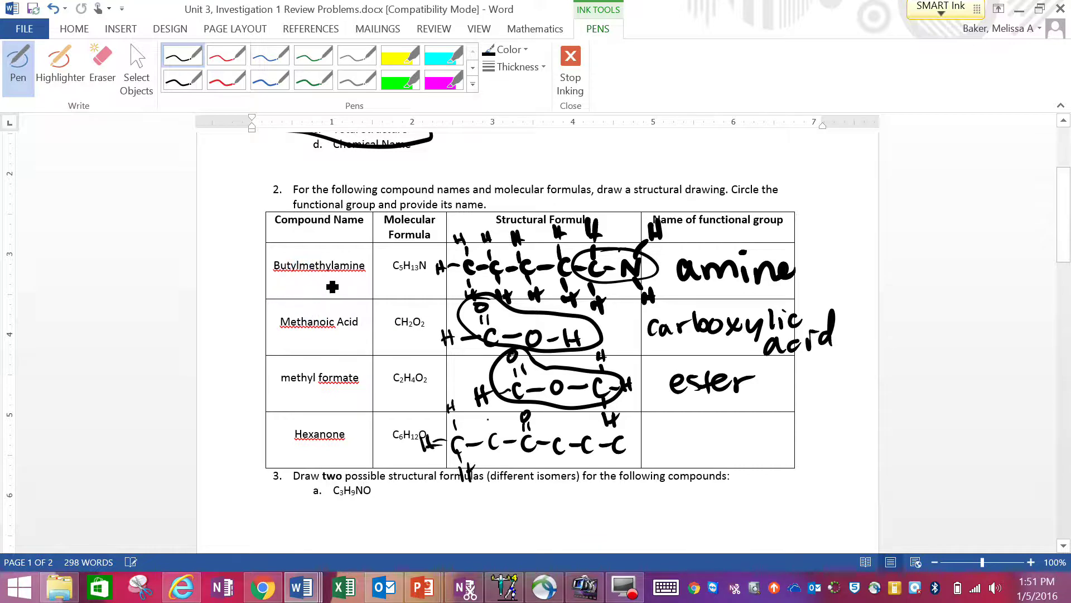
Step: Draw hydrogens above and below the second and fourth carbons of the Hexanone chain
drag(487, 404, 490, 415)
drag(501, 453, 504, 463)
mouse_move(509, 464)
mouse_down()
mouse_move(510, 481)
mouse_move(522, 463)
mouse_up()
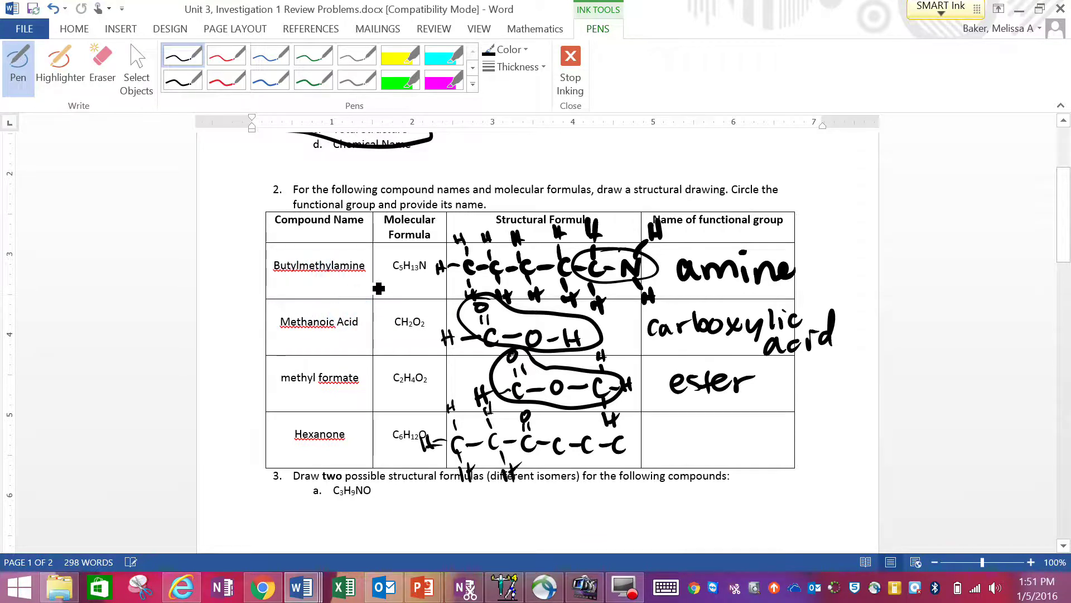
drag(555, 421, 557, 430)
drag(552, 409, 562, 480)
drag(563, 473, 574, 466)
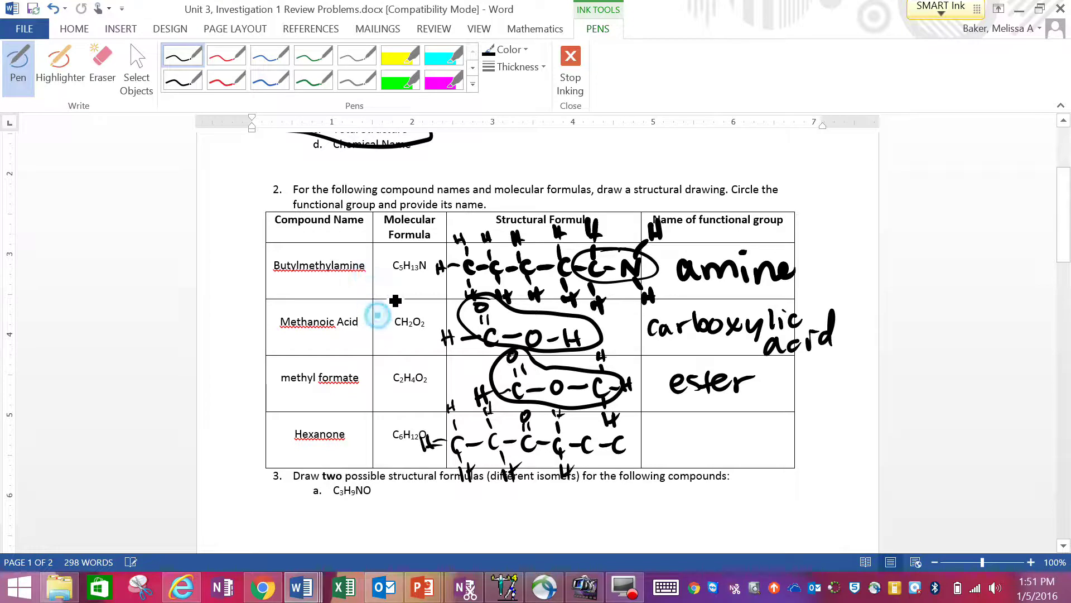
Step: Add two hydrogens to the fifth carbon of the Hexanone chain and three to the sixth
mouse_move(586, 422)
mouse_down()
mouse_move(586, 434)
mouse_move(583, 419)
mouse_up()
drag(590, 408, 590, 418)
drag(582, 415, 593, 413)
drag(589, 451, 592, 478)
drag(598, 462, 599, 479)
drag(591, 472, 603, 467)
mouse_move(622, 424)
mouse_down()
mouse_move(622, 434)
mouse_move(626, 421)
mouse_up()
drag(632, 410, 636, 415)
drag(628, 440, 642, 447)
drag(648, 432, 631, 483)
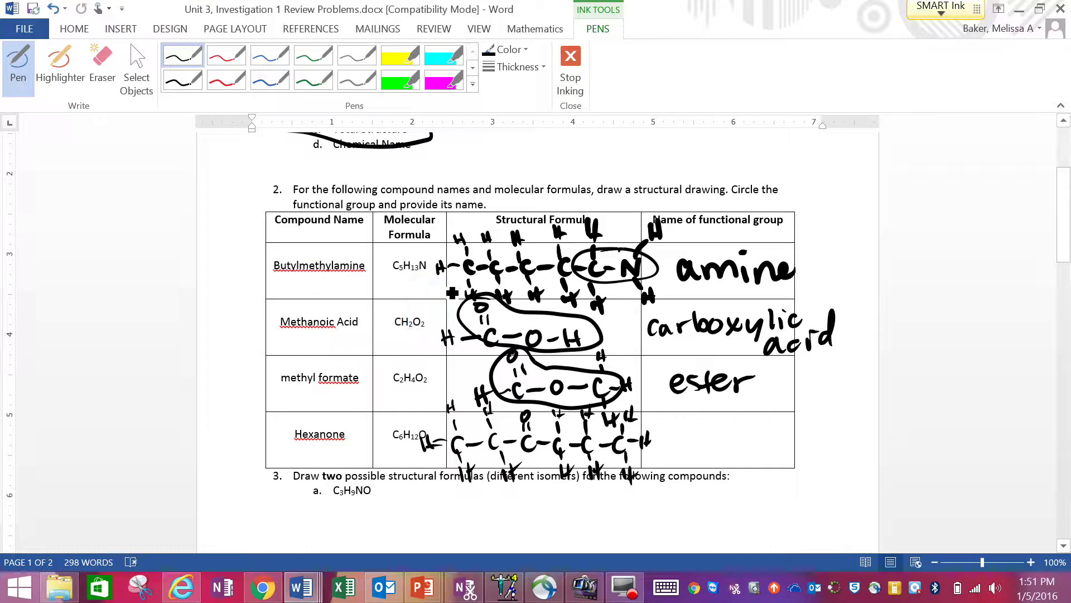
Step: Write "Ketone" as Hexanone's functional group name and circle the C=O group with its neighbouring carbons in the structure
mouse_move(697, 422)
mouse_down()
mouse_move(693, 455)
mouse_move(745, 447)
mouse_up()
drag(749, 420, 747, 450)
drag(737, 434, 759, 429)
mouse_move(774, 429)
mouse_down()
mouse_move(777, 446)
mouse_move(792, 444)
mouse_up()
drag(792, 436, 817, 444)
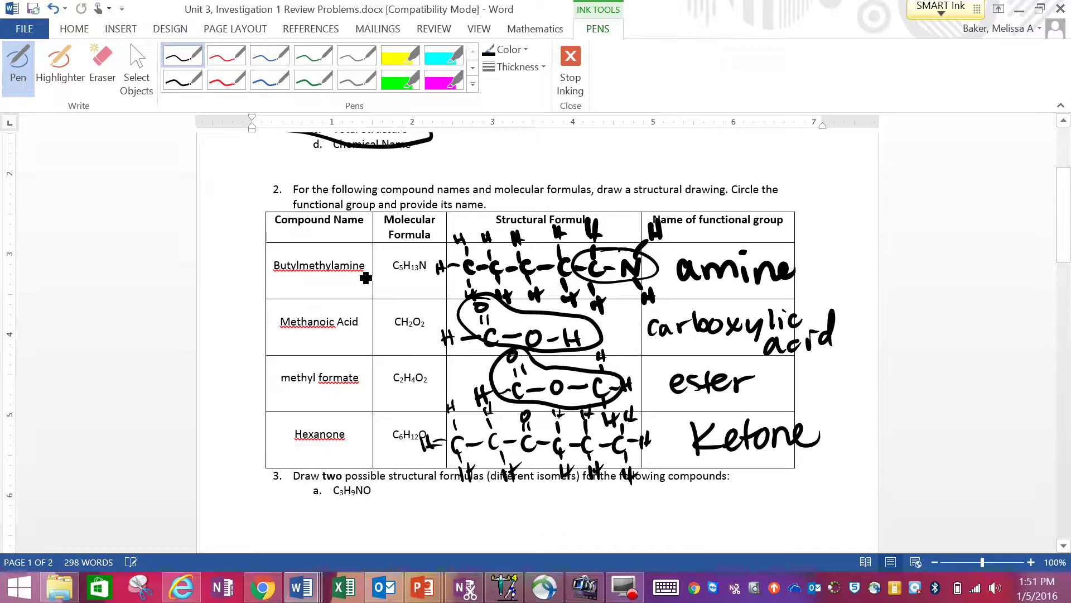
mouse_move(512, 415)
mouse_down()
mouse_move(482, 453)
mouse_move(557, 452)
mouse_move(540, 404)
mouse_up()
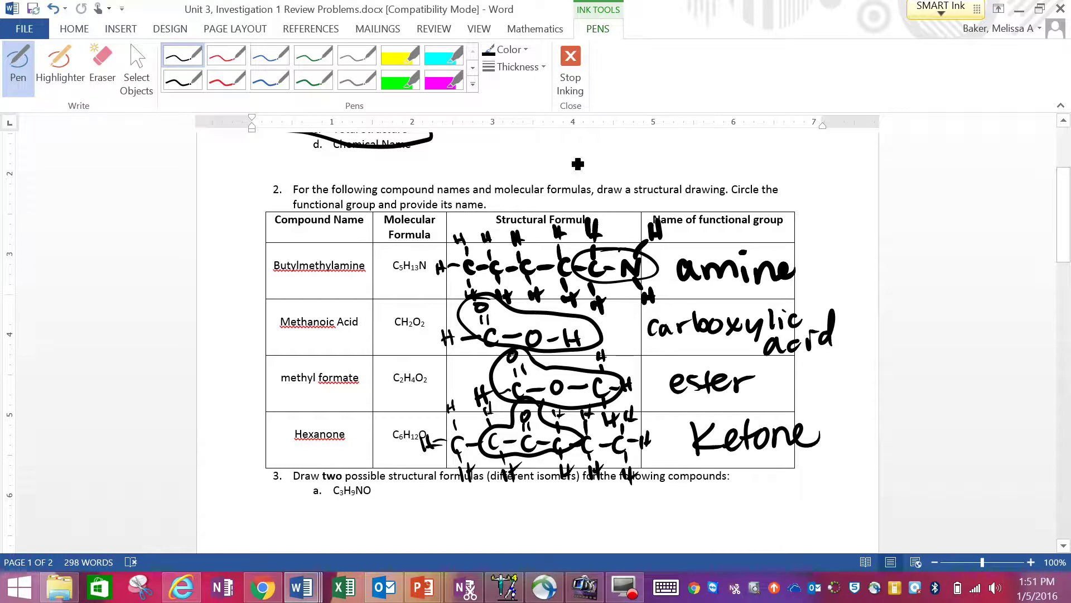
Step: Write the group C-O-H in ink beside the question 2 instructions, above the table's last column
mouse_move(797, 193)
mouse_down()
mouse_move(786, 191)
mouse_move(794, 214)
mouse_move(813, 193)
mouse_move(833, 214)
mouse_up()
drag(840, 193, 842, 214)
drag(827, 202, 848, 198)
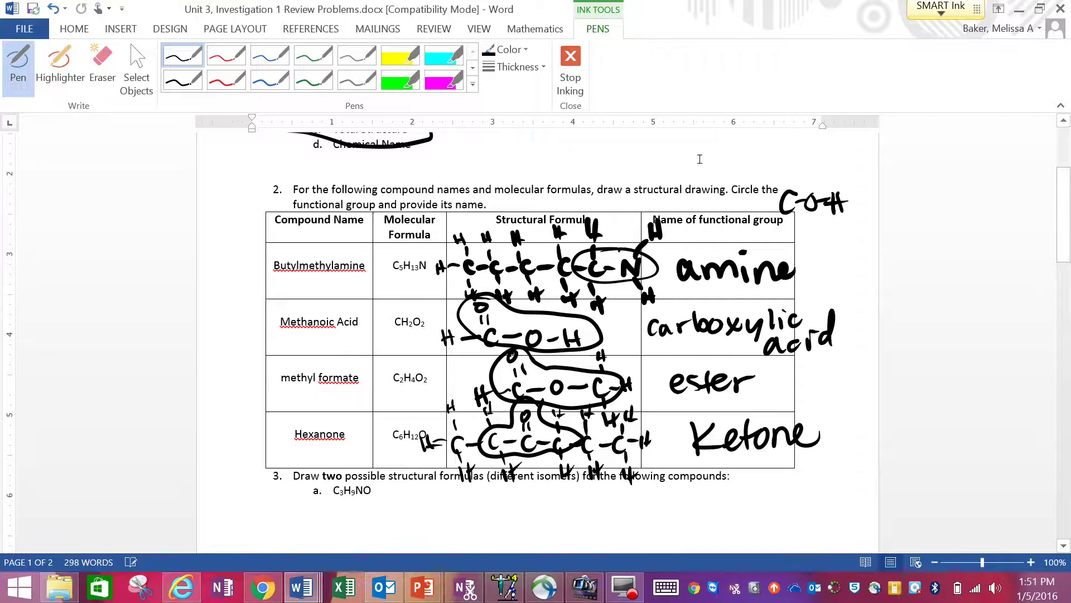
Step: Draw the chain C-C-C-N-O under question 3a for the first isomer of C3H9NO
scroll(707, 155, down, 6)
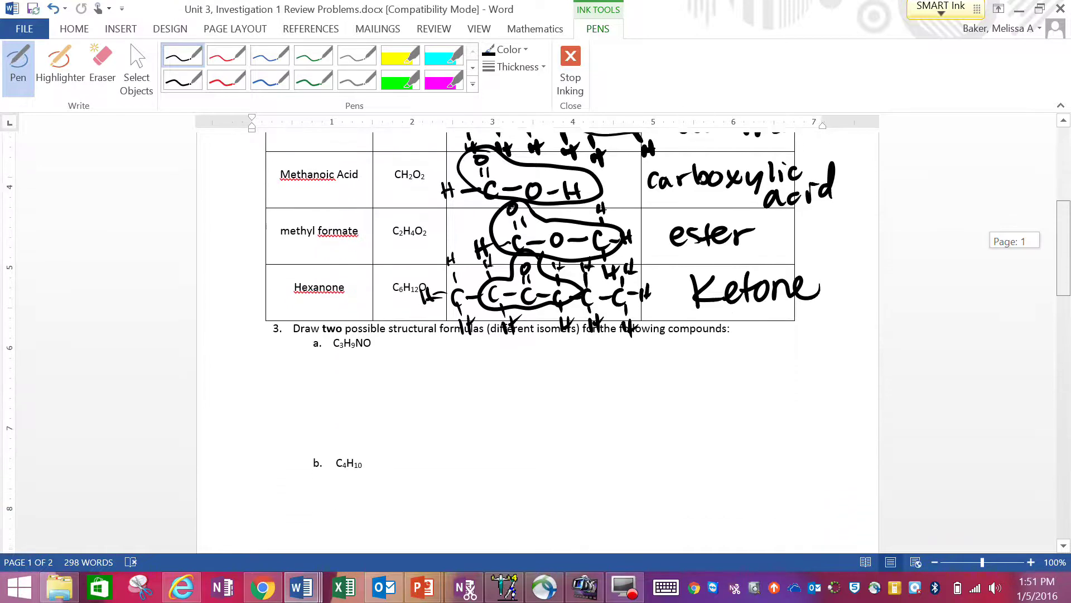
scroll(700, 183, down, 3)
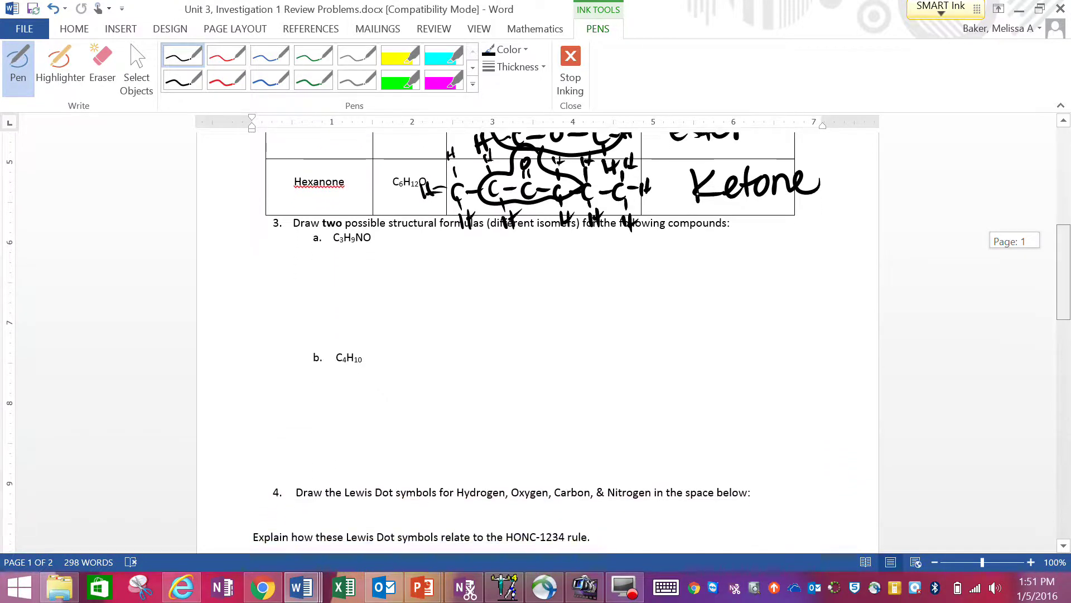
scroll(697, 194, down, 1)
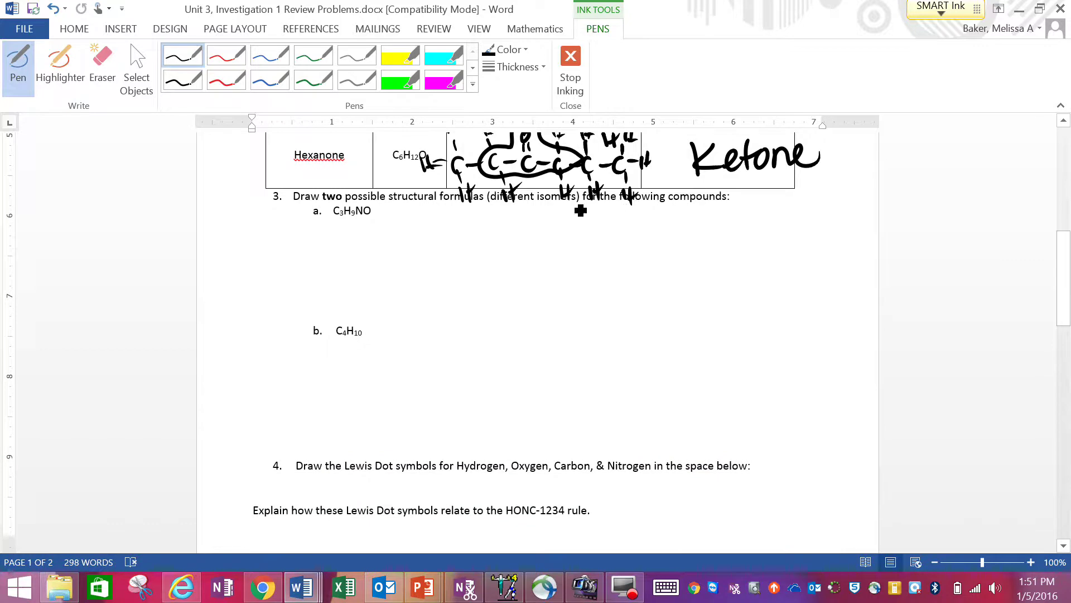
mouse_move(271, 240)
mouse_down()
mouse_move(273, 254)
mouse_move(293, 247)
mouse_up()
drag(306, 240, 308, 252)
drag(315, 246, 346, 255)
drag(353, 249, 367, 248)
mouse_move(375, 240)
mouse_down()
mouse_move(374, 257)
mouse_move(396, 237)
mouse_move(421, 248)
mouse_up()
mouse_move(438, 240)
mouse_down()
mouse_move(429, 250)
mouse_move(439, 240)
mouse_up()
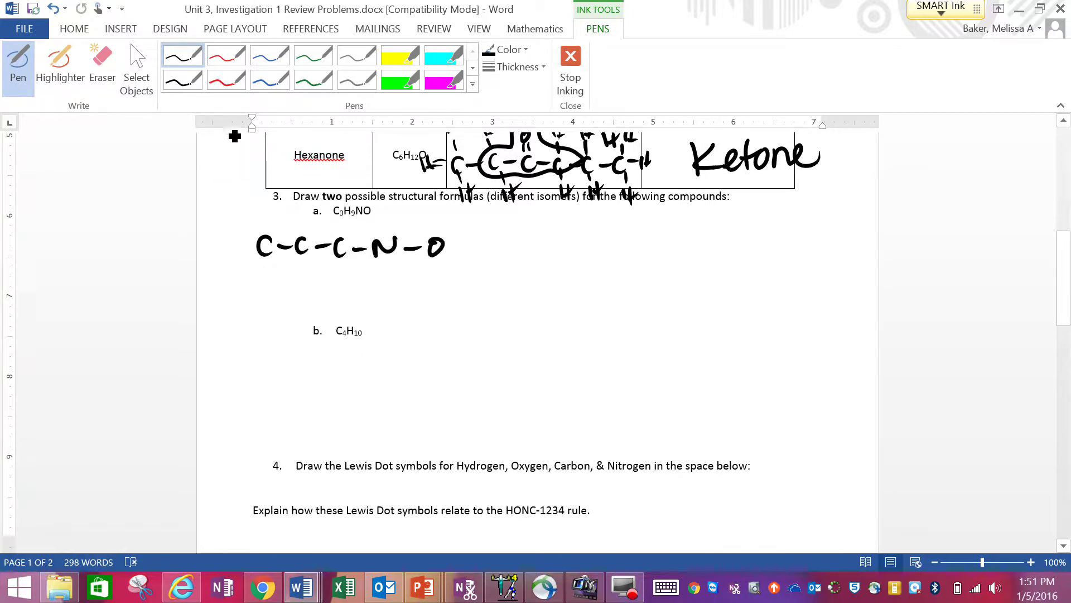
Step: Add three hydrogens to the first carbon of the C-C-C-N-O chain
mouse_move(257, 217)
mouse_down()
mouse_move(257, 231)
mouse_move(251, 213)
mouse_up()
drag(258, 199, 257, 214)
mouse_move(229, 252)
mouse_down()
mouse_move(247, 245)
mouse_move(214, 258)
mouse_up()
mouse_move(226, 241)
mouse_down()
mouse_move(224, 255)
mouse_move(230, 249)
mouse_up()
mouse_move(262, 257)
mouse_down()
mouse_move(265, 295)
mouse_move(273, 290)
mouse_up()
drag(265, 285, 279, 282)
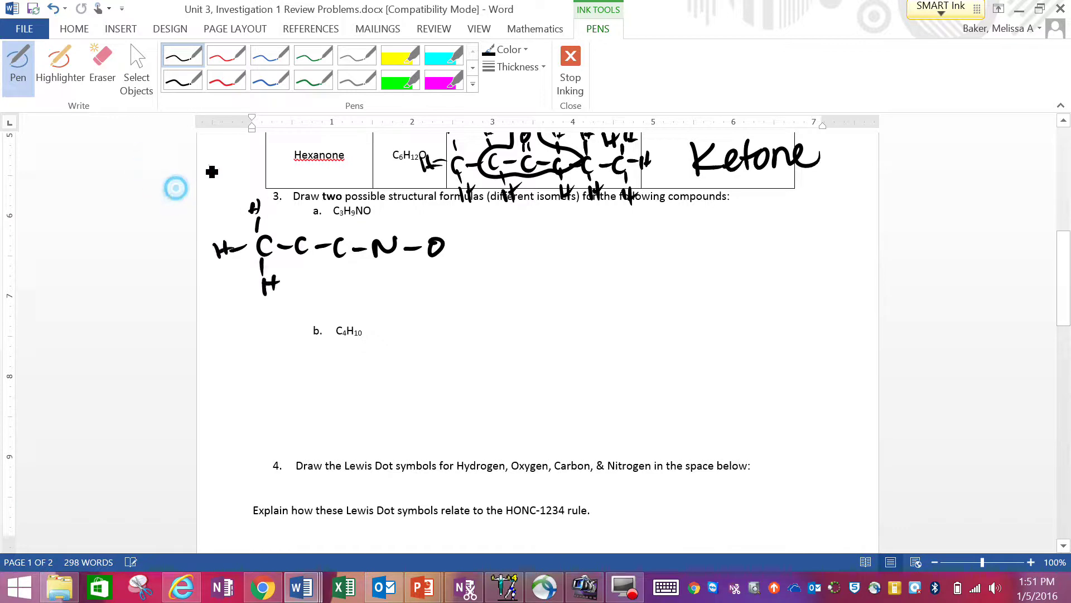
Step: Draw hydrogens above and below the second and third carbons of the C-C-C-N-O chain
mouse_move(296, 224)
mouse_down()
mouse_move(296, 234)
mouse_move(288, 219)
mouse_up()
drag(295, 206, 295, 219)
drag(286, 214, 298, 212)
drag(300, 262, 301, 276)
mouse_move(299, 279)
mouse_down()
mouse_move(299, 294)
mouse_move(308, 292)
mouse_up()
drag(297, 285, 315, 282)
drag(331, 222, 331, 239)
drag(328, 209, 334, 222)
drag(327, 218, 340, 222)
drag(342, 261, 342, 280)
drag(338, 287, 339, 300)
mouse_move(351, 282)
mouse_down()
mouse_move(348, 300)
mouse_move(353, 290)
mouse_up()
Step: Attach one hydrogen above the nitrogen and one to the oxygen at the end of the first C3H9NO isomer
drag(382, 234, 381, 222)
drag(372, 204, 381, 219)
drag(370, 212, 385, 211)
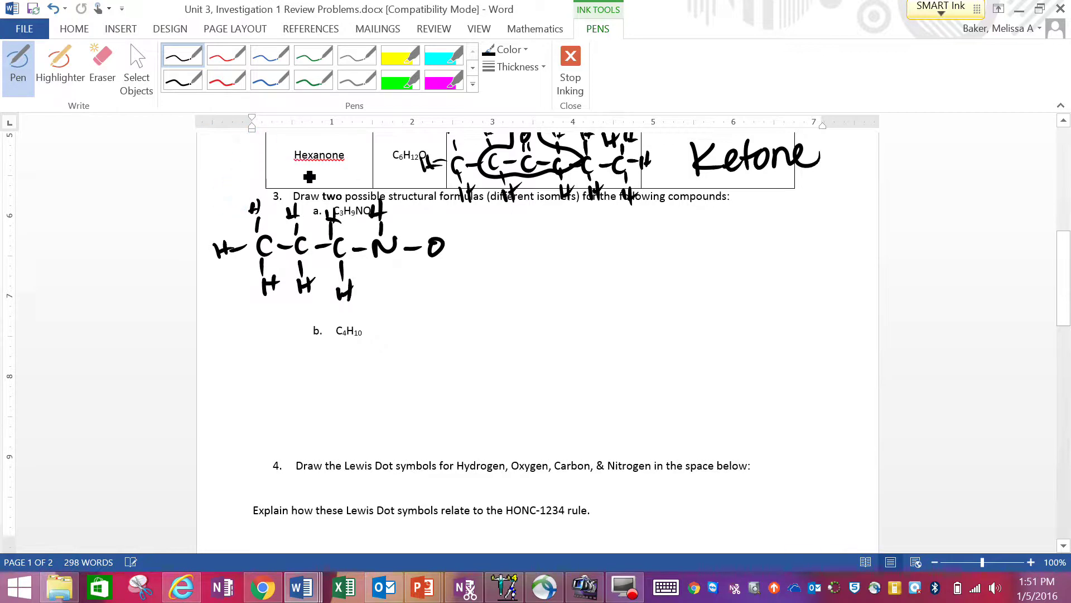
drag(450, 253, 472, 252)
mouse_move(479, 241)
mouse_down()
mouse_move(479, 262)
mouse_move(490, 261)
mouse_up()
drag(476, 253, 502, 244)
Step: Add lone-pair dots below the nitrogen and both above and below the oxygen in the first C3H9NO isomer
click(386, 263)
click(424, 235)
click(434, 232)
click(430, 263)
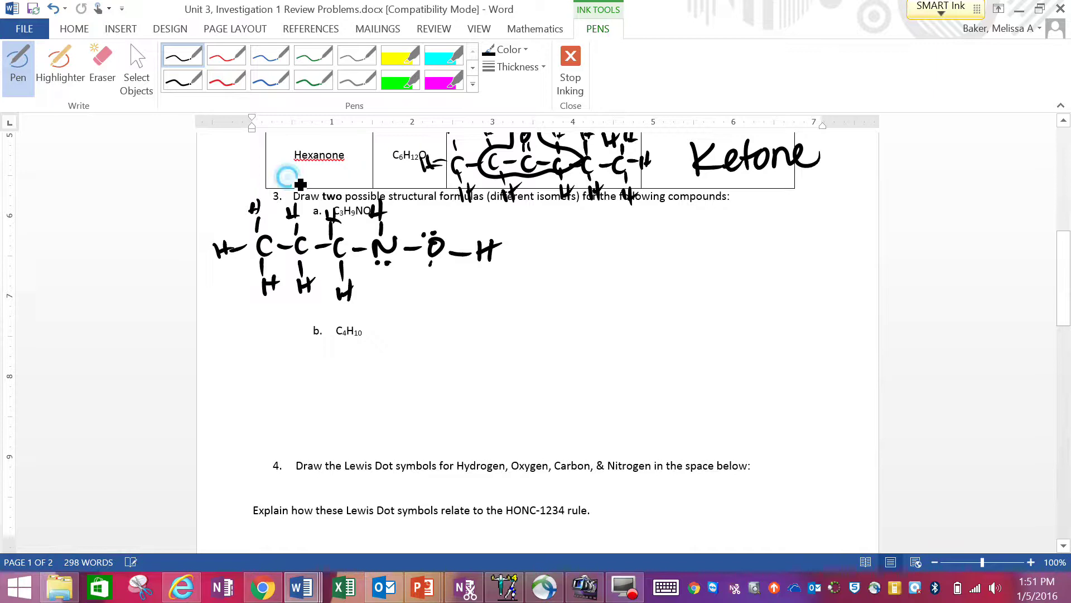
click(439, 266)
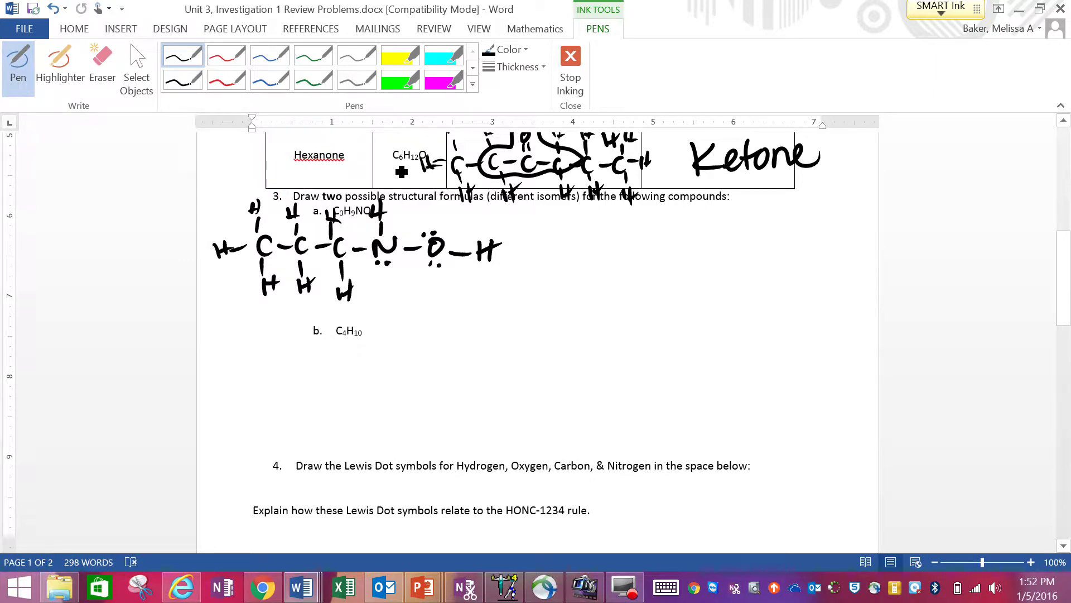
Step: Draw the chain C-N-C-O-C-H beside the first structure as the second isomer of C3H9NO
mouse_move(592, 238)
mouse_down()
mouse_move(593, 266)
mouse_move(648, 241)
mouse_move(691, 267)
mouse_up()
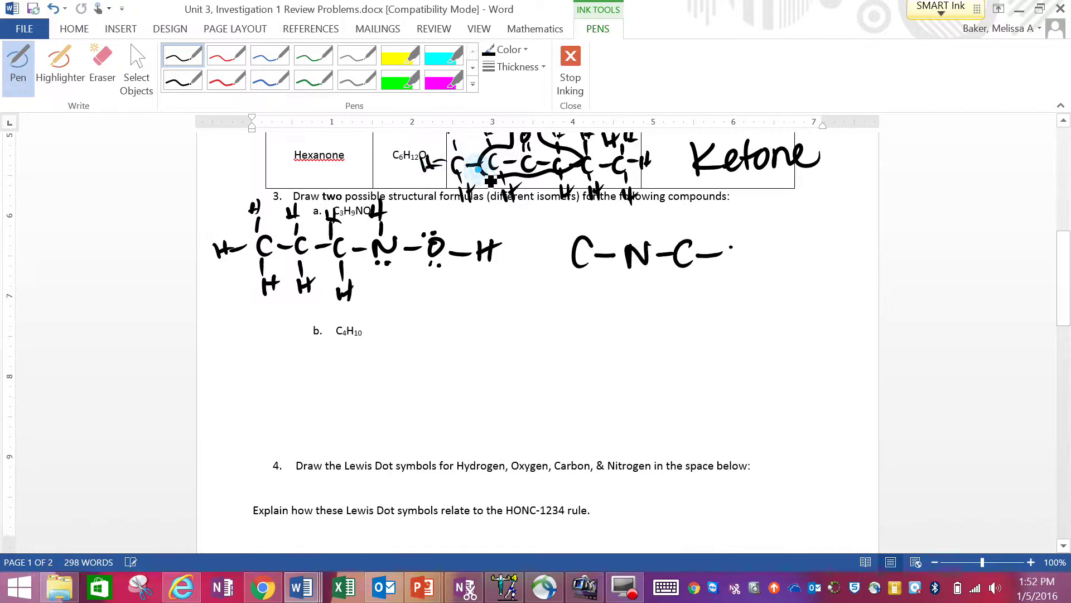
mouse_move(731, 247)
mouse_down()
mouse_move(766, 254)
mouse_move(775, 270)
mouse_move(816, 256)
mouse_up()
mouse_move(824, 241)
mouse_down()
mouse_move(824, 267)
mouse_move(836, 269)
mouse_up()
drag(825, 255, 836, 254)
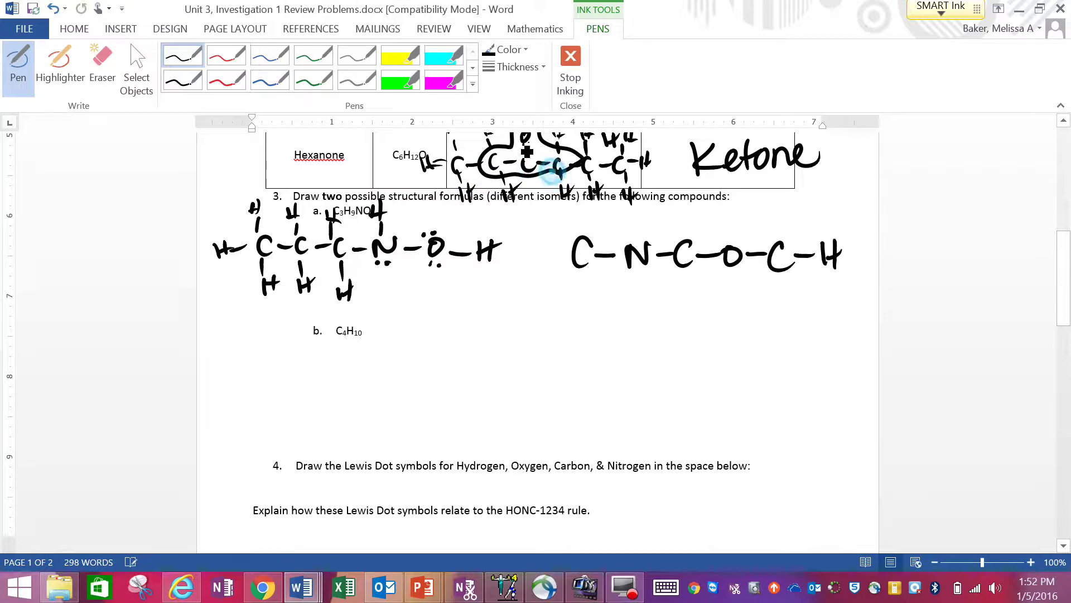
Step: Draw hydrogens above and below the last carbon of the C-N-C-O-C chain
mouse_move(776, 196)
mouse_down()
mouse_move(777, 233)
mouse_move(784, 213)
mouse_up()
drag(776, 212, 793, 214)
drag(777, 282, 778, 294)
mouse_move(771, 306)
mouse_down()
mouse_move(772, 324)
mouse_move(785, 322)
mouse_up()
drag(773, 315, 789, 305)
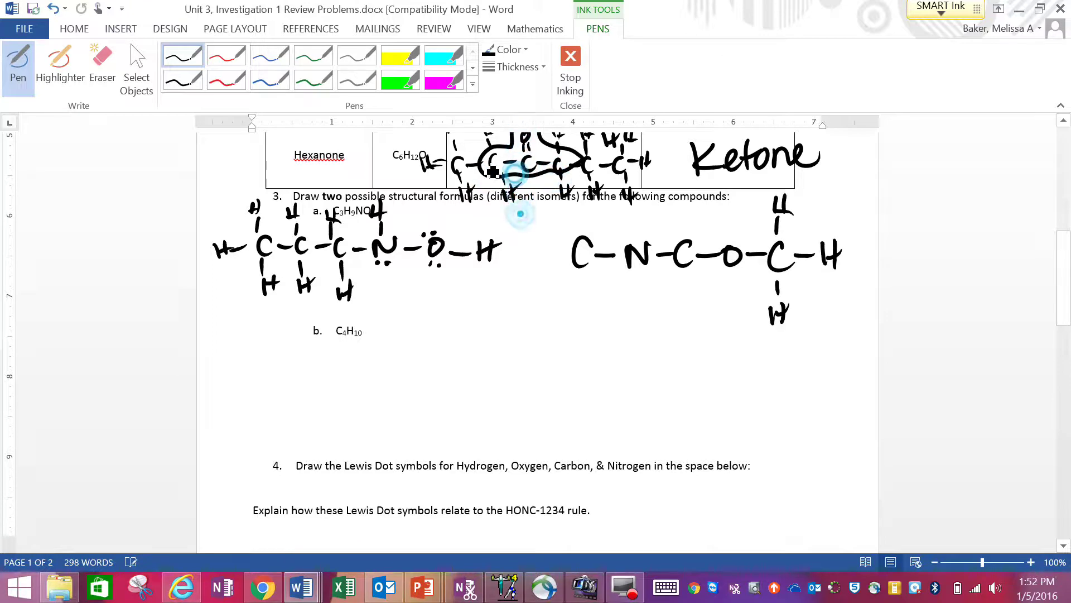
Step: Add lone-pair dots above and below the oxygen in the second C3H9NO isomer
click(727, 241)
click(741, 237)
drag(690, 270, 690, 276)
click(727, 273)
click(738, 275)
Step: Draw hydrogens above and below the carbon between the nitrogen and oxygen in the second isomer
drag(680, 223, 681, 235)
drag(671, 201, 671, 218)
drag(681, 200, 682, 217)
drag(672, 210, 682, 208)
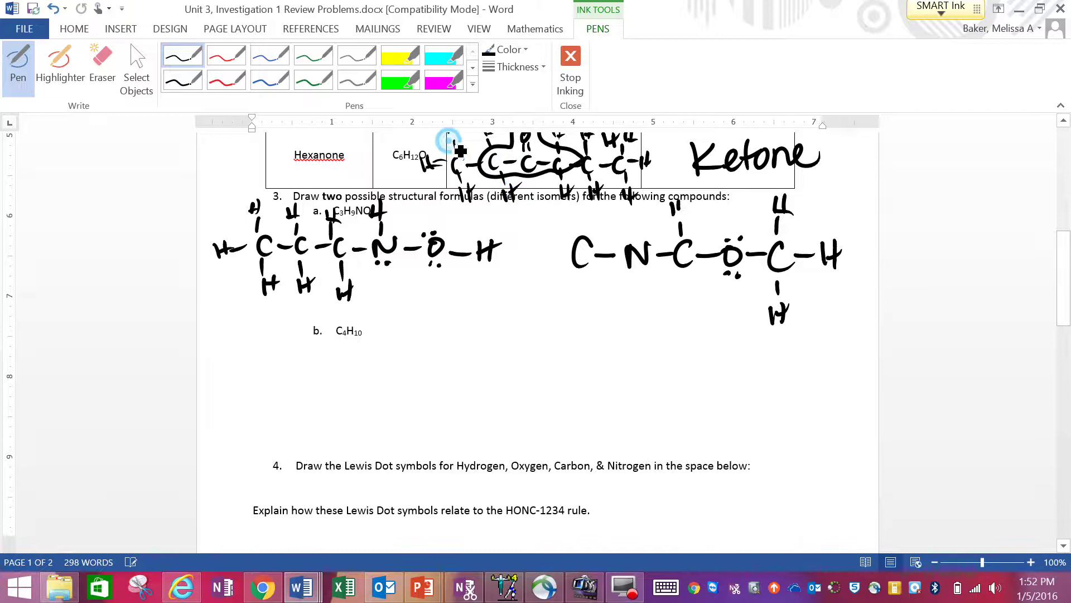
drag(688, 291, 698, 317)
drag(683, 304, 699, 303)
Step: Attach a hydrogen below the nitrogen and add a lone pair above it in the second isomer
drag(637, 272, 637, 289)
mouse_move(634, 296)
mouse_down()
mouse_move(635, 318)
mouse_move(649, 321)
mouse_up()
drag(634, 308, 650, 306)
click(630, 239)
click(642, 237)
Step: Draw three hydrogens around the first carbon of the second C3H9NO isomer: above, beside and below it
drag(578, 218, 579, 231)
drag(571, 204, 578, 214)
drag(569, 210, 581, 209)
drag(530, 244, 539, 259)
drag(527, 252, 543, 250)
mouse_move(545, 250)
mouse_down()
mouse_move(558, 249)
mouse_move(583, 282)
mouse_up()
mouse_move(578, 291)
mouse_down()
mouse_move(579, 310)
mouse_move(591, 310)
mouse_up()
drag(576, 302, 602, 298)
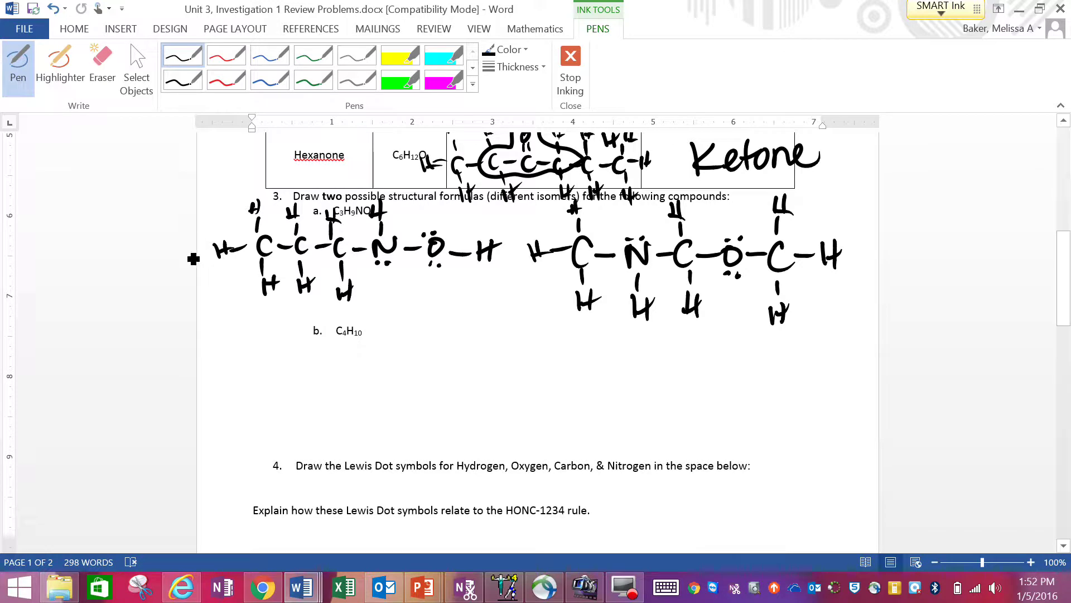
Step: Draw a straight four-carbon chain for C4H10 and attach three hydrogens to its last carbon
mouse_move(294, 379)
mouse_down()
mouse_move(292, 406)
mouse_move(311, 394)
mouse_move(334, 403)
mouse_up()
mouse_move(343, 394)
mouse_down()
mouse_move(383, 403)
mouse_move(413, 392)
mouse_move(436, 404)
mouse_up()
drag(424, 354, 423, 372)
mouse_move(415, 338)
mouse_down()
mouse_move(417, 352)
mouse_move(431, 345)
mouse_up()
drag(427, 338, 426, 355)
drag(433, 394, 447, 393)
mouse_move(453, 383)
mouse_down()
mouse_move(454, 401)
mouse_move(466, 400)
mouse_up()
drag(454, 393, 465, 391)
drag(424, 412, 423, 439)
mouse_move(432, 426)
mouse_down()
mouse_move(432, 442)
mouse_move(434, 432)
mouse_up()
Step: Draw hydrogens above and below the third carbon of the straight C4H10 chain
drag(369, 362, 366, 374)
drag(359, 338, 367, 352)
drag(358, 348, 371, 348)
drag(373, 402, 370, 446)
drag(381, 428, 380, 447)
drag(370, 439, 385, 437)
Step: Draw hydrogens above and below the second carbon of the straight C4H10 chain
drag(305, 338, 305, 352)
drag(305, 346, 318, 344)
drag(318, 336, 321, 377)
drag(324, 409, 318, 448)
drag(319, 439, 329, 438)
drag(329, 428, 328, 449)
Step: Draw three hydrogens around the first carbon of the straight C4H10 chain
mouse_move(263, 323)
mouse_down()
mouse_move(262, 341)
mouse_move(276, 331)
mouse_up()
drag(276, 322, 274, 342)
mouse_move(280, 351)
mouse_down()
mouse_move(262, 391)
mouse_move(222, 410)
mouse_up()
drag(223, 398, 234, 396)
drag(237, 383, 236, 407)
mouse_move(278, 410)
mouse_down()
mouse_move(274, 452)
mouse_move(287, 439)
mouse_up()
drag(289, 430, 287, 451)
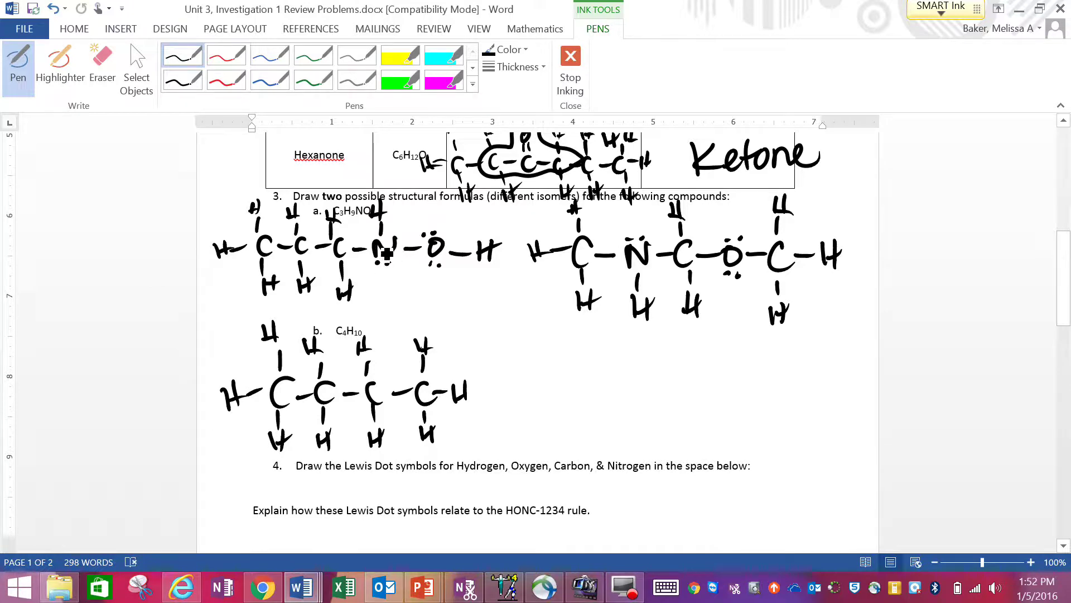
Step: Draw a three-carbon chain with a fourth carbon below its middle as the second C4H10 isomer, and attach three hydrogens to the first carbon
mouse_move(579, 375)
mouse_down()
mouse_move(585, 393)
mouse_move(668, 379)
mouse_up()
mouse_move(693, 371)
mouse_down()
mouse_move(698, 385)
mouse_move(639, 413)
mouse_move(632, 433)
mouse_move(657, 439)
mouse_up()
drag(562, 353, 561, 365)
drag(551, 337, 552, 348)
drag(556, 333, 560, 340)
drag(540, 385, 560, 381)
mouse_move(520, 382)
mouse_down()
mouse_move(522, 402)
mouse_move(531, 400)
mouse_up()
drag(520, 394, 579, 412)
drag(579, 423, 590, 439)
drag(578, 431, 596, 429)
Step: Attach one hydrogen above the middle carbon and three hydrogens to the branch carbon of the second C4H10 isomer
mouse_move(621, 356)
mouse_down()
mouse_move(623, 373)
mouse_move(616, 350)
mouse_up()
mouse_move(622, 334)
mouse_down()
mouse_move(624, 347)
mouse_move(632, 343)
mouse_up()
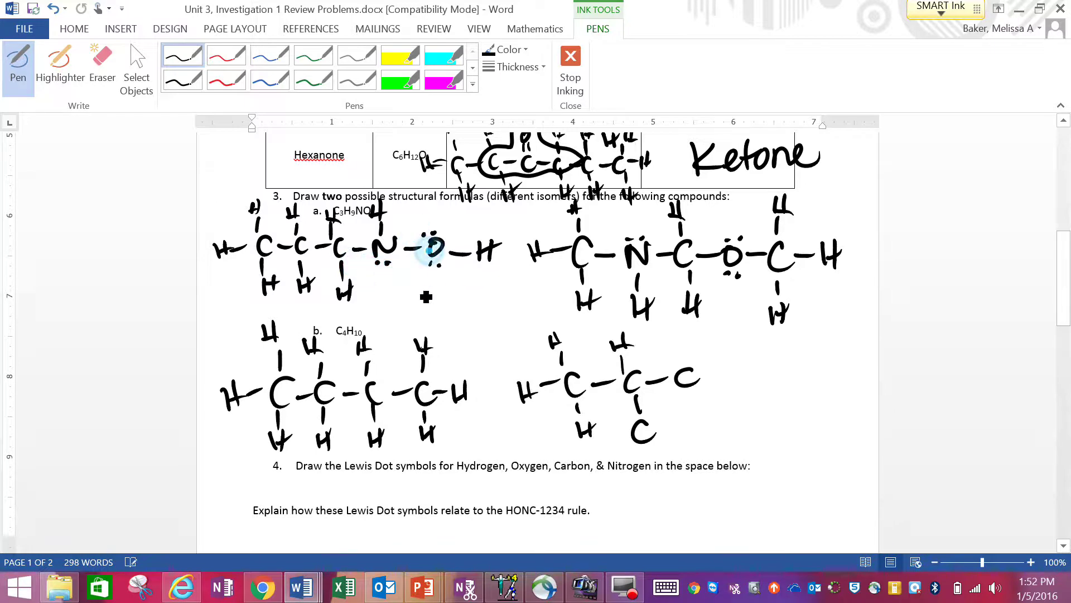
mouse_move(616, 440)
mouse_down()
mouse_move(629, 433)
mouse_move(603, 450)
mouse_up()
drag(609, 435, 611, 449)
mouse_move(601, 445)
mouse_down()
mouse_move(651, 450)
mouse_move(654, 463)
mouse_up()
mouse_move(663, 453)
mouse_down()
mouse_move(662, 466)
mouse_move(667, 457)
mouse_up()
drag(658, 430, 679, 437)
drag(689, 422, 689, 440)
drag(677, 434, 692, 430)
Step: Draw three hydrogens around the last carbon in the chain of the branched C4H10 isomer
mouse_move(685, 354)
mouse_down()
mouse_move(686, 367)
mouse_move(677, 345)
mouse_up()
drag(685, 331, 686, 345)
mouse_move(673, 340)
mouse_down()
mouse_move(689, 337)
mouse_move(719, 380)
mouse_up()
mouse_move(715, 372)
mouse_down()
mouse_move(731, 369)
mouse_move(731, 380)
mouse_up()
drag(687, 388, 695, 414)
drag(685, 412, 698, 409)
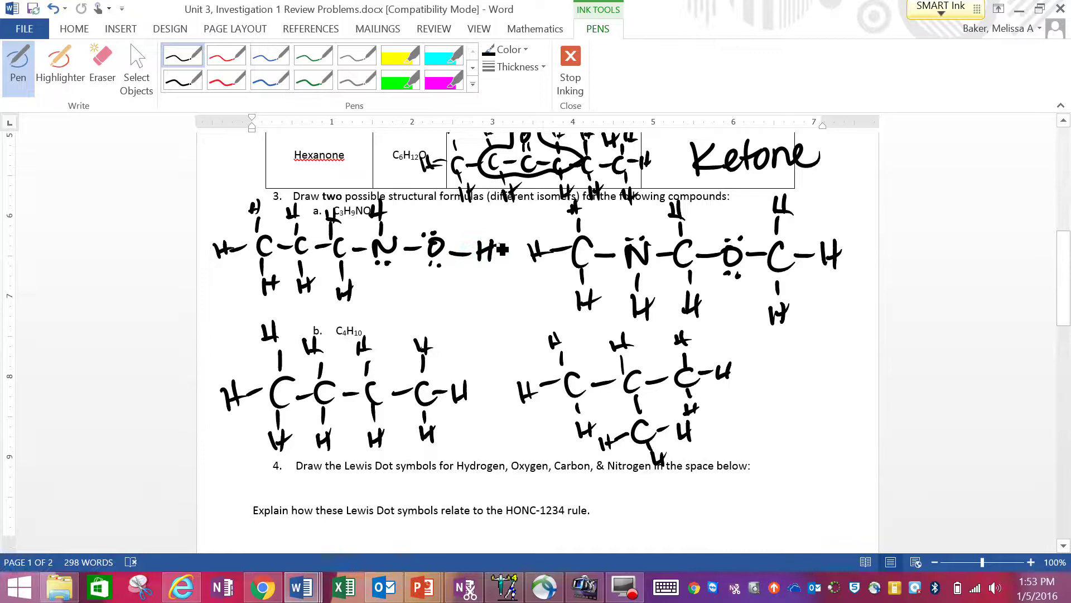
Step: Draw the Lewis dot symbols for hydrogen with one dot and oxygen with six dots under question 4
scroll(702, 198, down, 3)
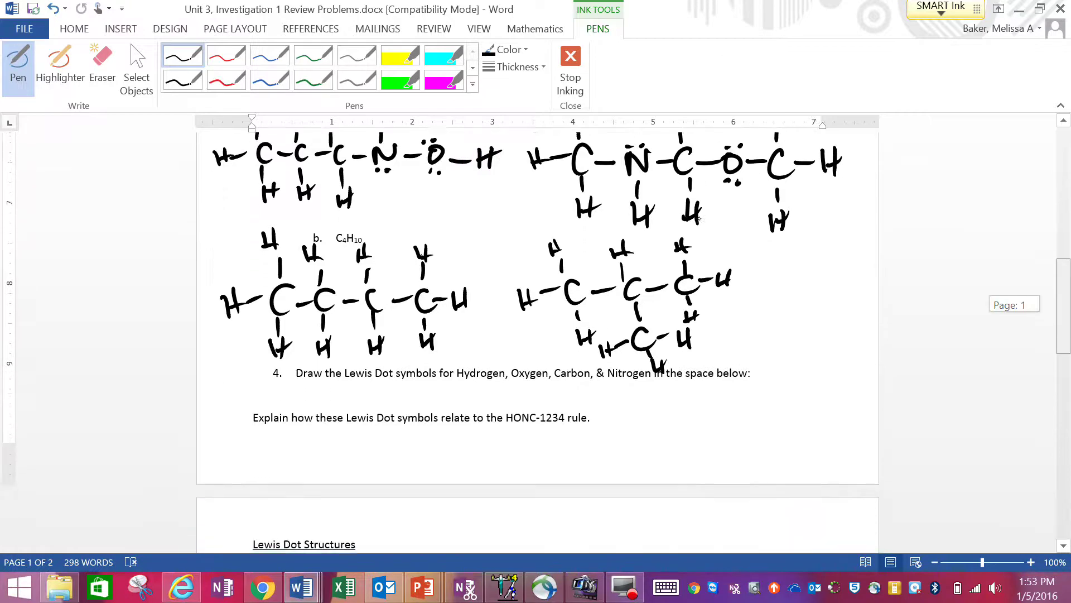
scroll(698, 219, down, 2)
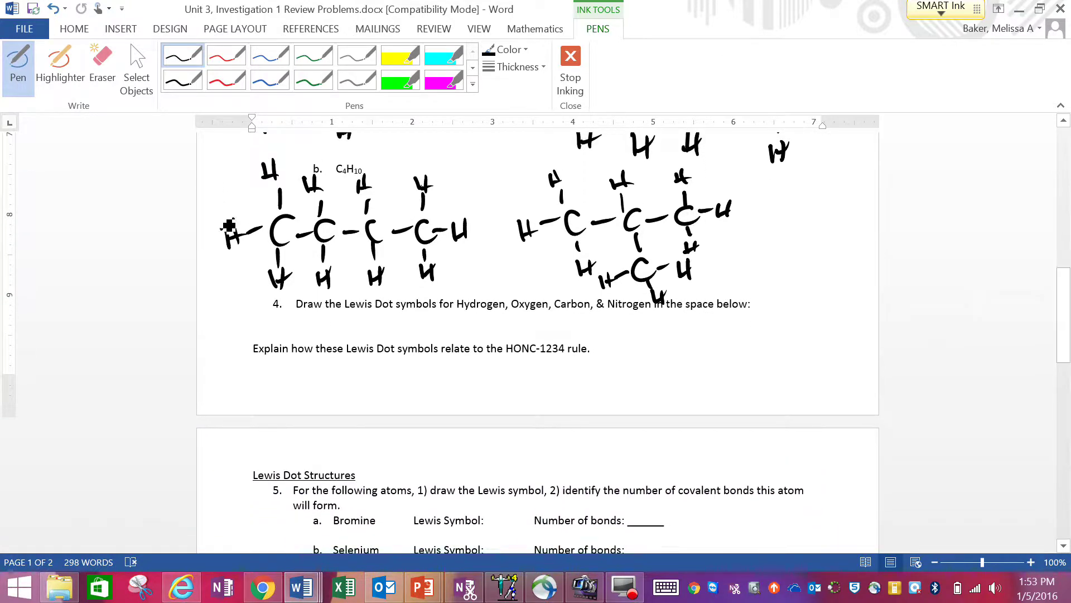
mouse_move(333, 325)
mouse_down()
mouse_move(333, 342)
mouse_move(343, 340)
mouse_up()
drag(329, 334, 346, 332)
click(335, 314)
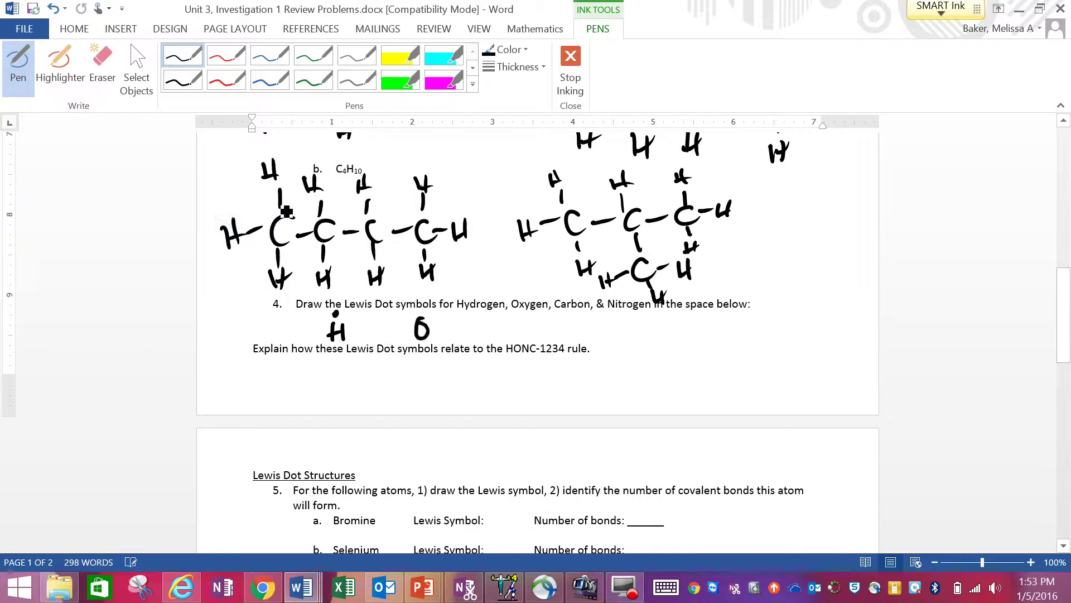
click(417, 309)
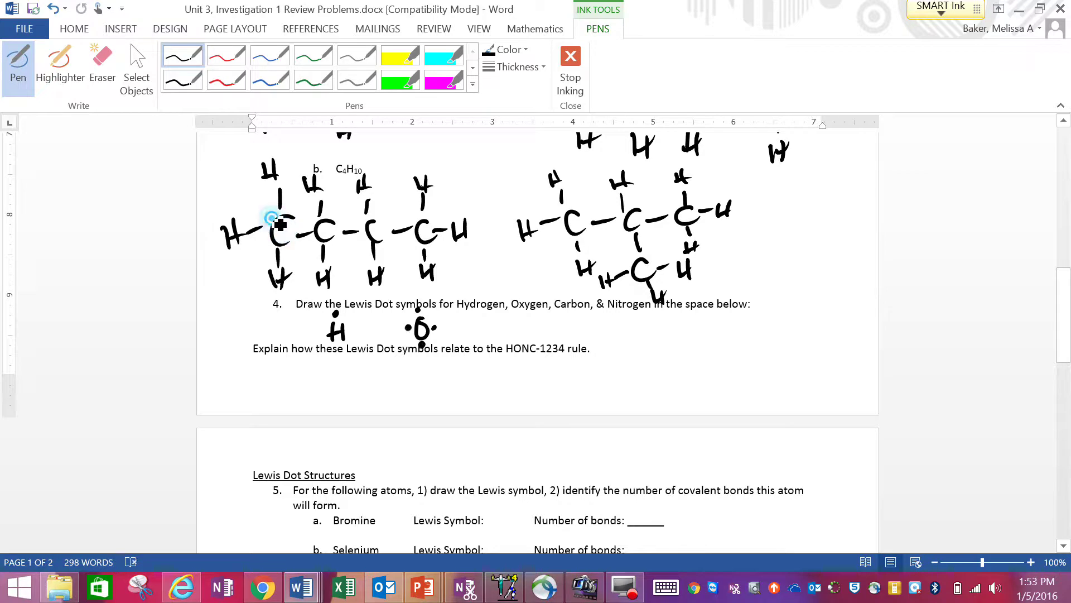
click(283, 205)
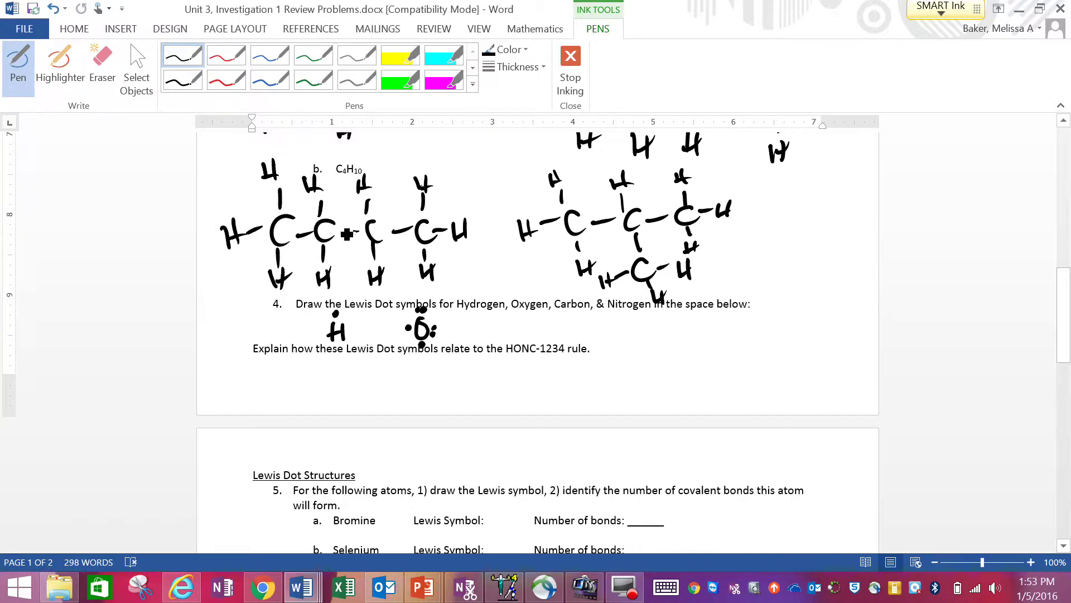
Step: Draw the Lewis dot symbol for carbon with four single dots under question 4
mouse_move(511, 319)
mouse_down()
mouse_move(498, 329)
mouse_move(511, 338)
mouse_up()
click(500, 312)
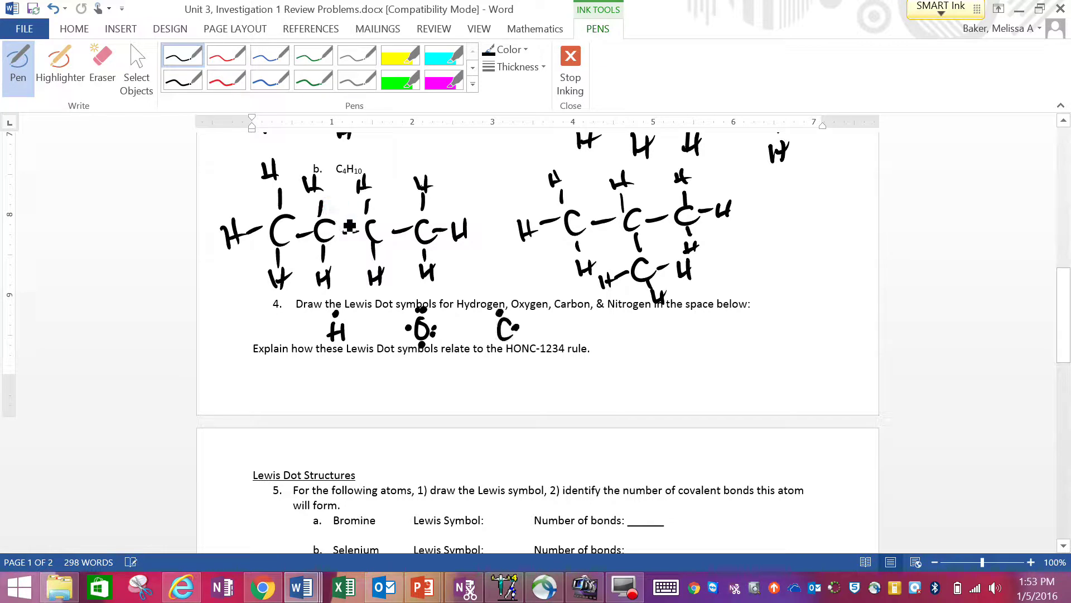
click(504, 346)
click(491, 328)
Step: Draw the Lewis dot symbol for nitrogen with five dots, one pair and three single, under question 4
mouse_move(597, 338)
mouse_down()
mouse_move(599, 321)
mouse_move(620, 322)
mouse_up()
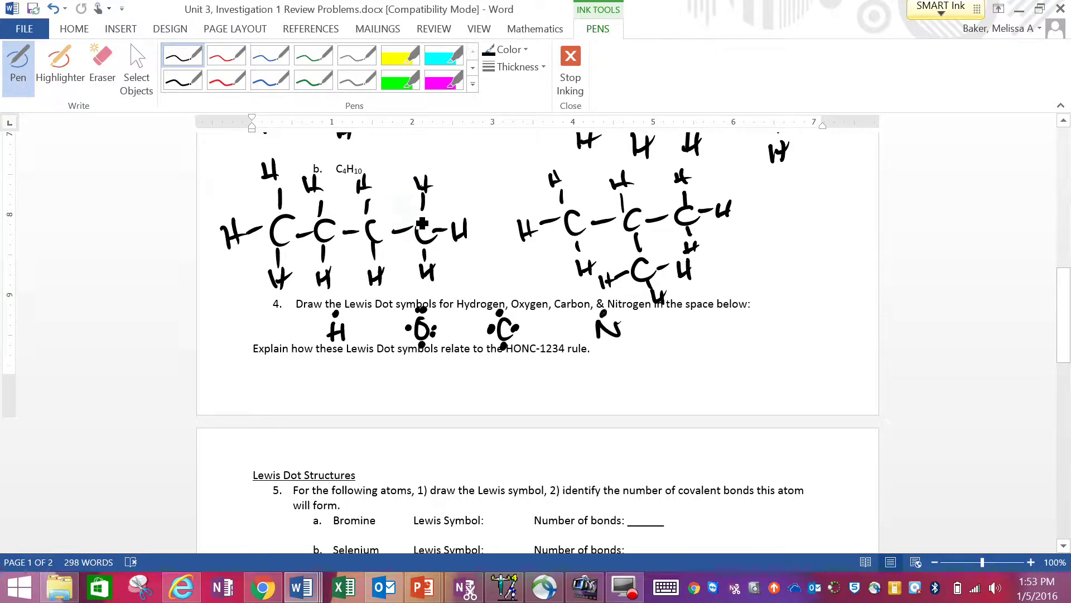
click(603, 313)
click(627, 326)
click(601, 345)
click(587, 331)
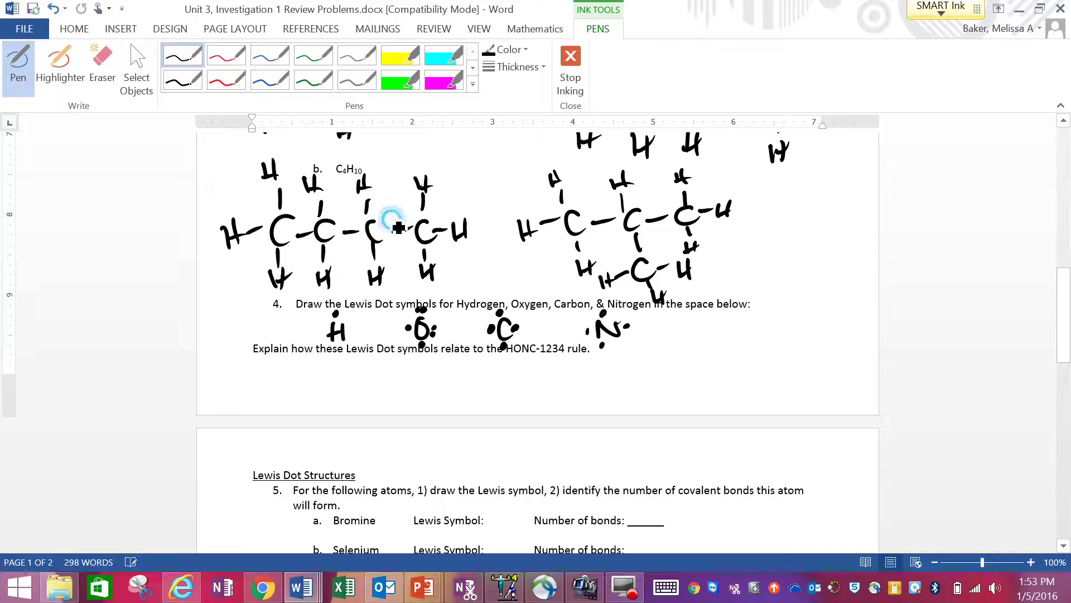
click(612, 316)
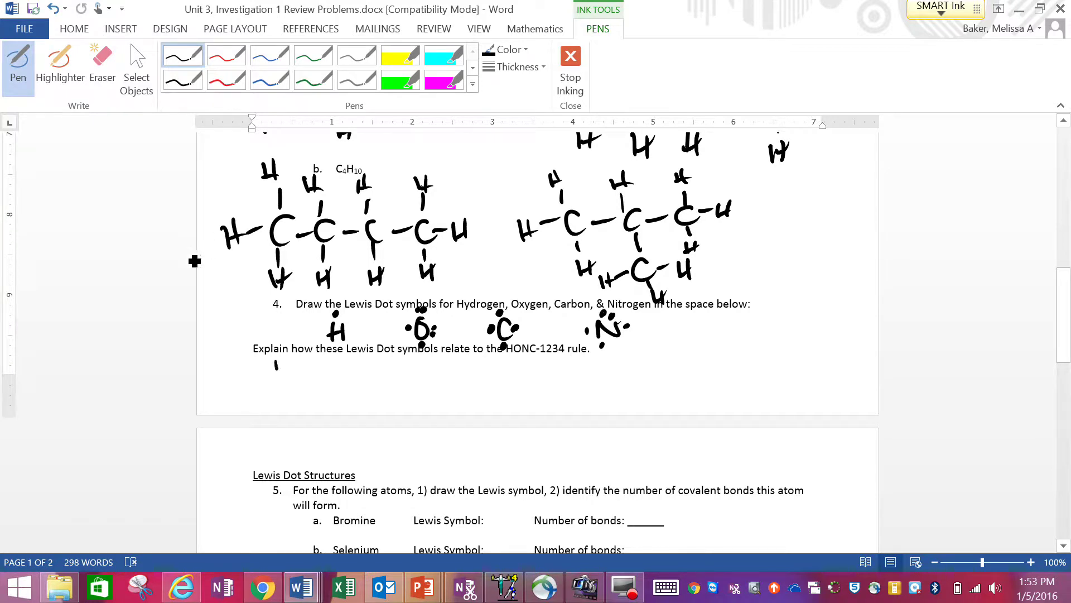
Step: Handwrite "# of lonely e⁻ = how many bonds form" under the HONC-1234 rule question
drag(276, 370, 278, 381)
mouse_move(287, 362)
mouse_down()
mouse_move(284, 382)
mouse_move(295, 368)
mouse_up()
mouse_move(272, 377)
mouse_down()
mouse_move(311, 368)
mouse_move(327, 382)
mouse_up()
drag(322, 372, 338, 368)
mouse_move(354, 360)
mouse_down()
mouse_move(355, 373)
mouse_move(391, 377)
mouse_move(412, 362)
mouse_move(426, 386)
mouse_move(464, 383)
mouse_move(482, 364)
mouse_move(520, 372)
mouse_up()
drag(508, 381, 540, 383)
mouse_move(547, 373)
mouse_down()
mouse_move(555, 381)
mouse_move(587, 367)
mouse_move(641, 375)
mouse_move(665, 366)
mouse_move(668, 393)
mouse_up()
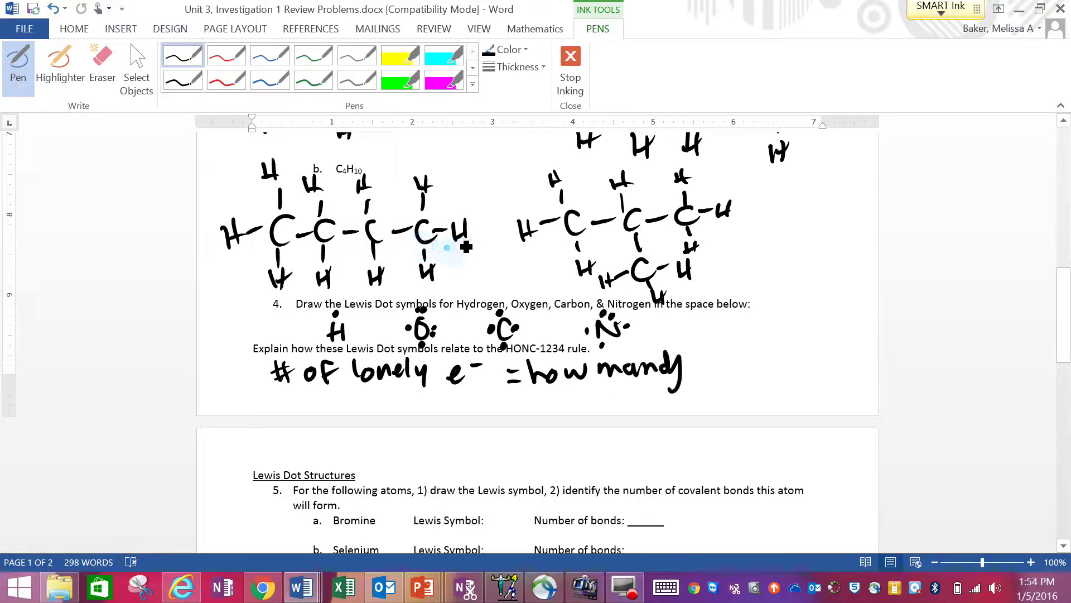
mouse_move(706, 346)
mouse_down()
mouse_move(719, 370)
mouse_move(730, 361)
mouse_up()
mouse_move(747, 357)
mouse_down()
mouse_move(749, 368)
mouse_move(762, 364)
mouse_up()
mouse_move(755, 369)
mouse_down()
mouse_move(781, 357)
mouse_move(788, 365)
mouse_up()
mouse_move(803, 346)
mouse_down()
mouse_move(765, 393)
mouse_move(818, 371)
mouse_up()
mouse_move(823, 387)
mouse_down()
mouse_move(837, 373)
mouse_move(854, 381)
mouse_up()
Step: In question 5, draw bromine's Lewis symbol Br with seven dots and write 1 as its number of bonds
drag(1063, 295, 1064, 330)
scroll(701, 220, down, 4)
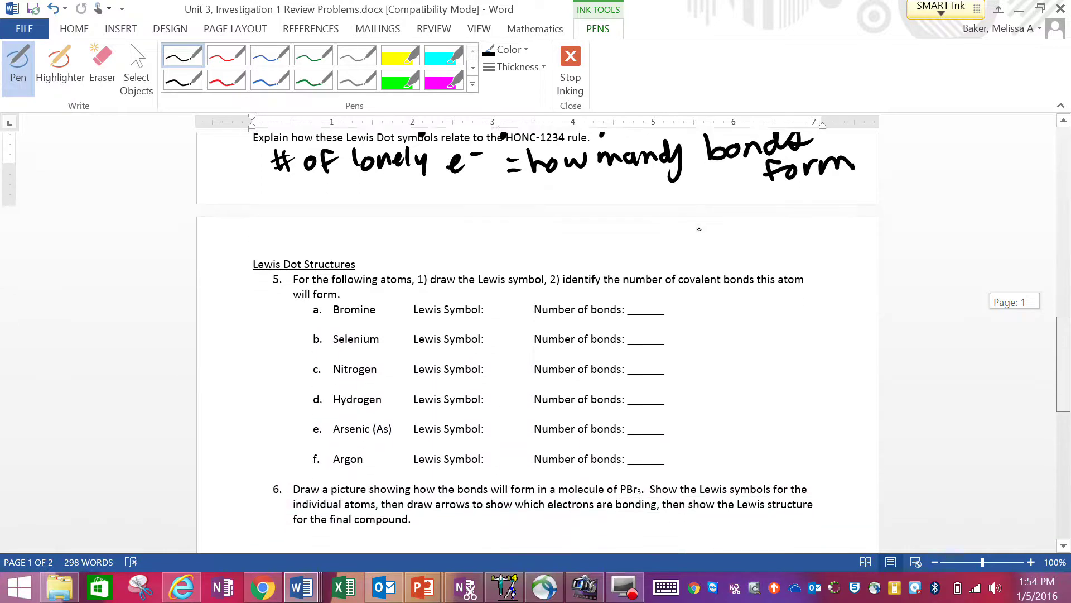
scroll(698, 238, up, 1)
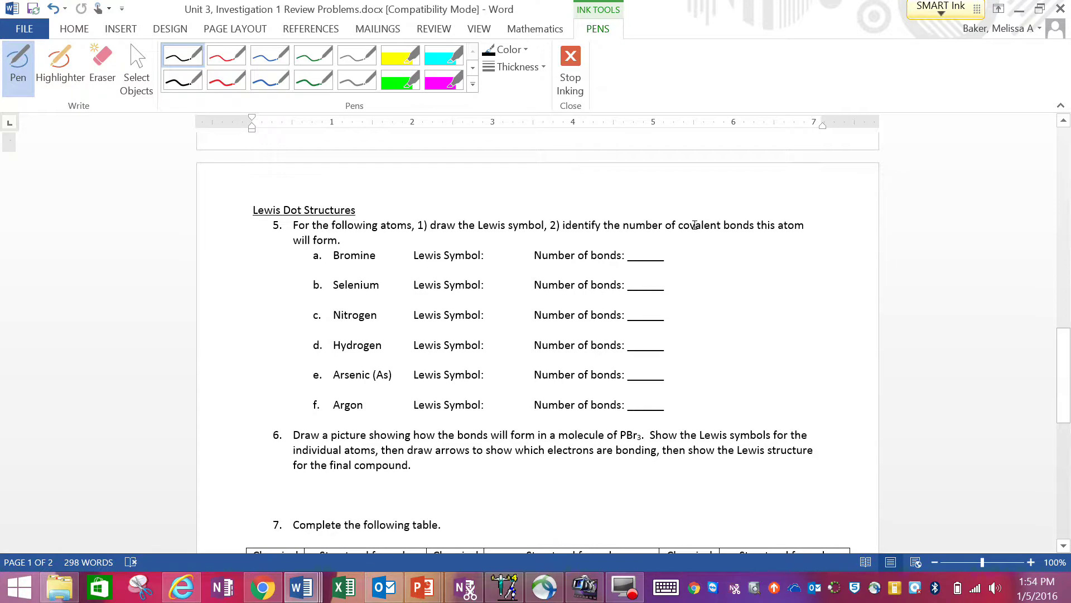
mouse_move(491, 244)
mouse_down()
mouse_move(488, 267)
mouse_move(511, 257)
mouse_up()
click(487, 235)
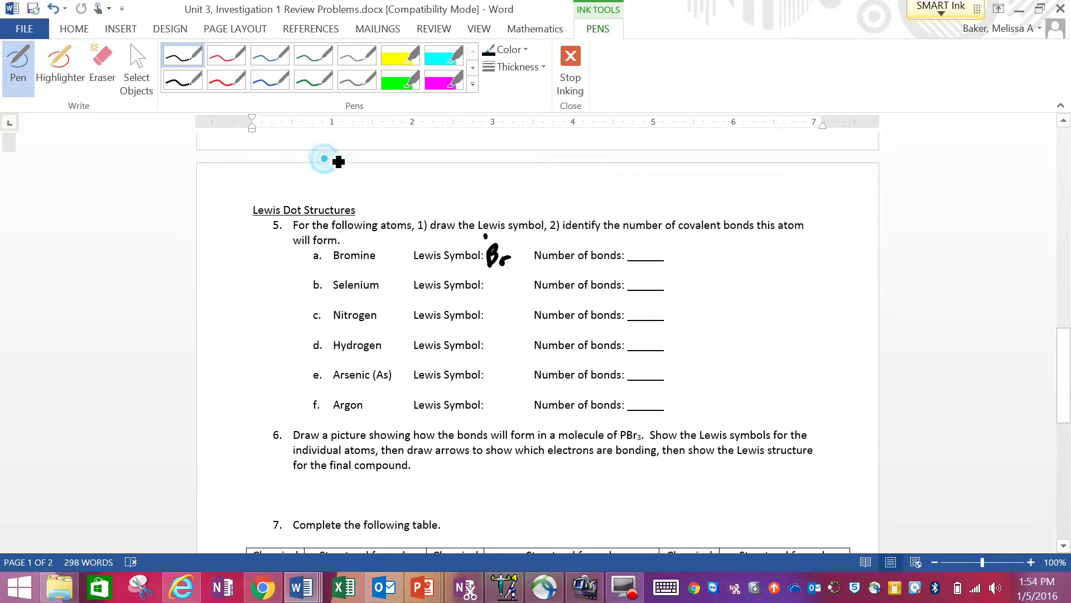
click(495, 234)
click(479, 254)
click(479, 261)
click(494, 273)
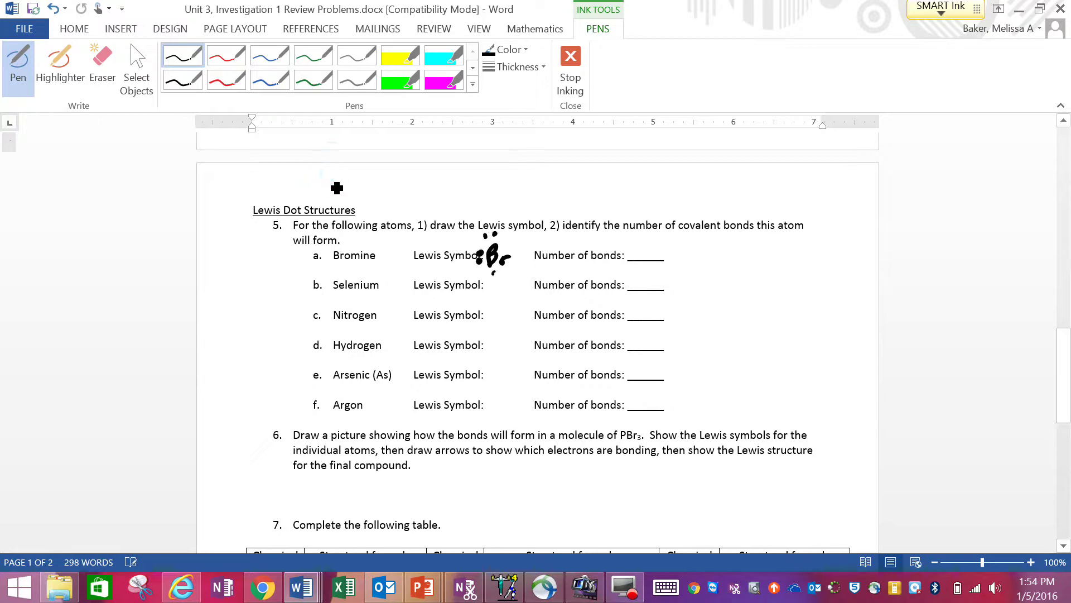
click(501, 272)
click(515, 256)
drag(641, 238, 641, 259)
Step: Draw selenium's Lewis symbol Se with six dots and write 2 as its number of bonds
mouse_move(502, 287)
mouse_down()
mouse_move(493, 299)
mouse_move(514, 296)
mouse_up()
click(497, 280)
click(507, 280)
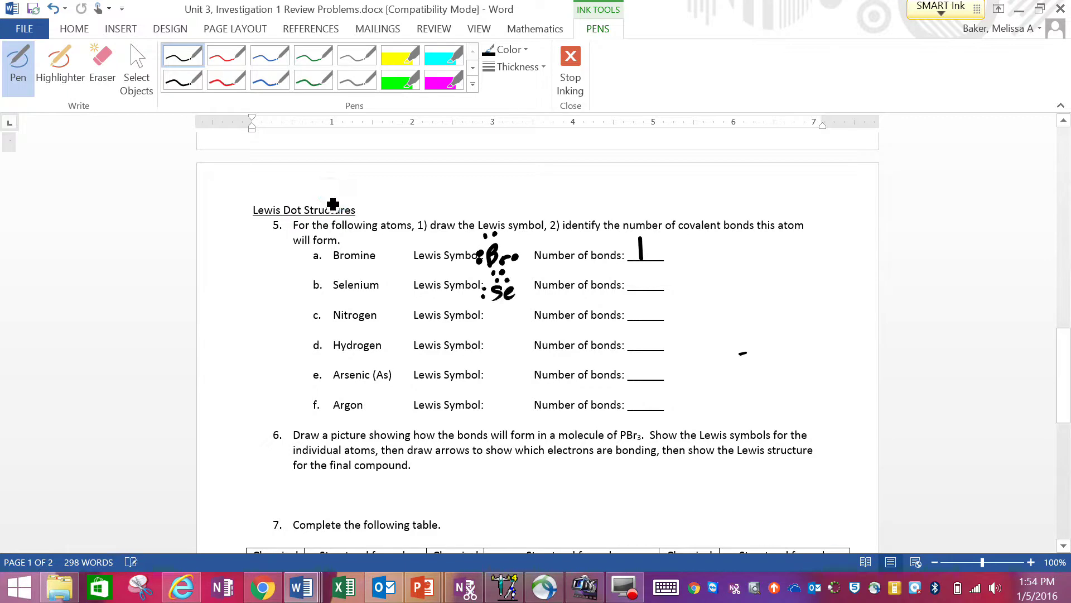
click(504, 303)
drag(634, 273, 658, 288)
Step: In the nitrogen row of question 5, draw the Lewis symbol N with its dots and write 3 bonds
drag(491, 317, 491, 328)
mouse_move(491, 316)
mouse_down()
mouse_move(507, 316)
mouse_move(481, 325)
mouse_move(491, 310)
mouse_up()
click(502, 306)
click(495, 306)
click(483, 317)
click(484, 324)
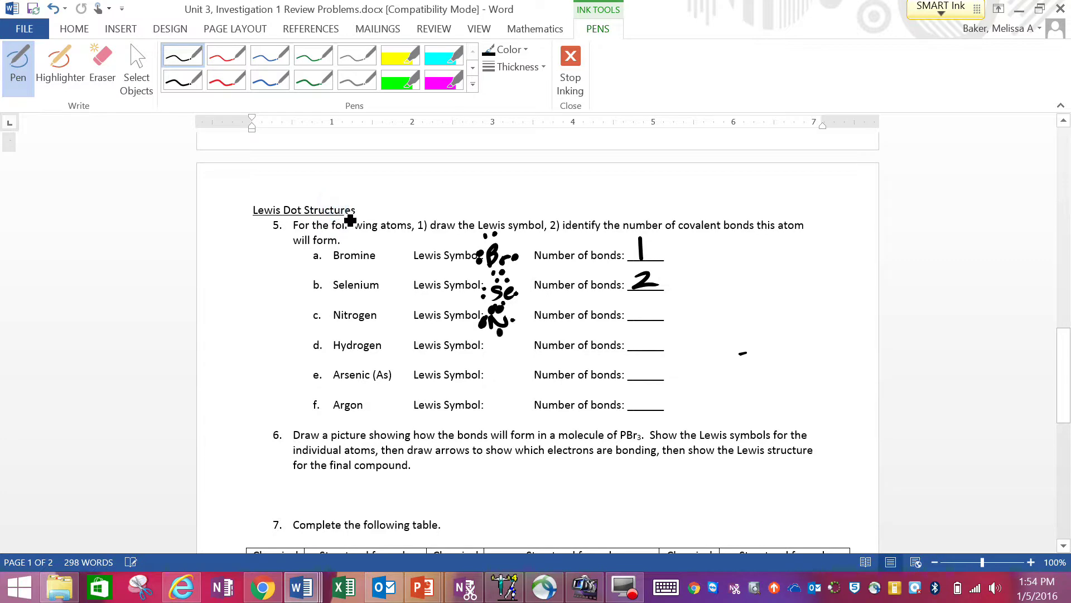
mouse_move(636, 298)
mouse_down()
mouse_move(647, 309)
mouse_move(631, 318)
mouse_up()
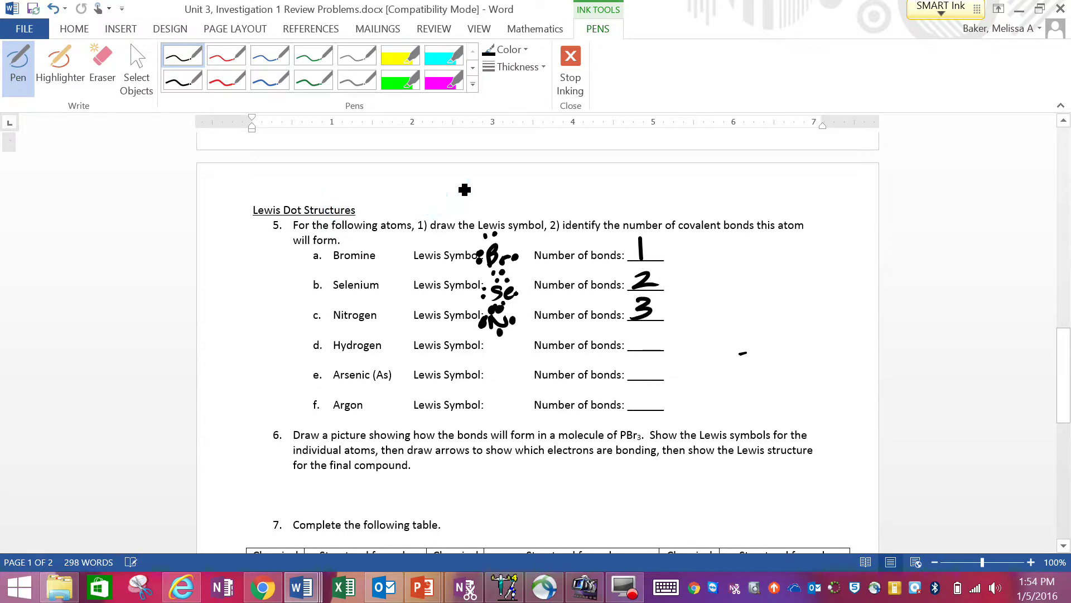
Step: Draw hydrogen's Lewis symbol H with one dot and write 1 as its number of bonds
drag(498, 341, 508, 357)
drag(500, 348, 508, 347)
drag(644, 324, 643, 345)
Step: Draw arsenic's Lewis symbol As with five dots and write 3 as its number of bonds
drag(492, 370, 486, 390)
mouse_move(492, 369)
mouse_down()
mouse_move(501, 391)
mouse_move(499, 381)
mouse_up()
drag(516, 375, 507, 391)
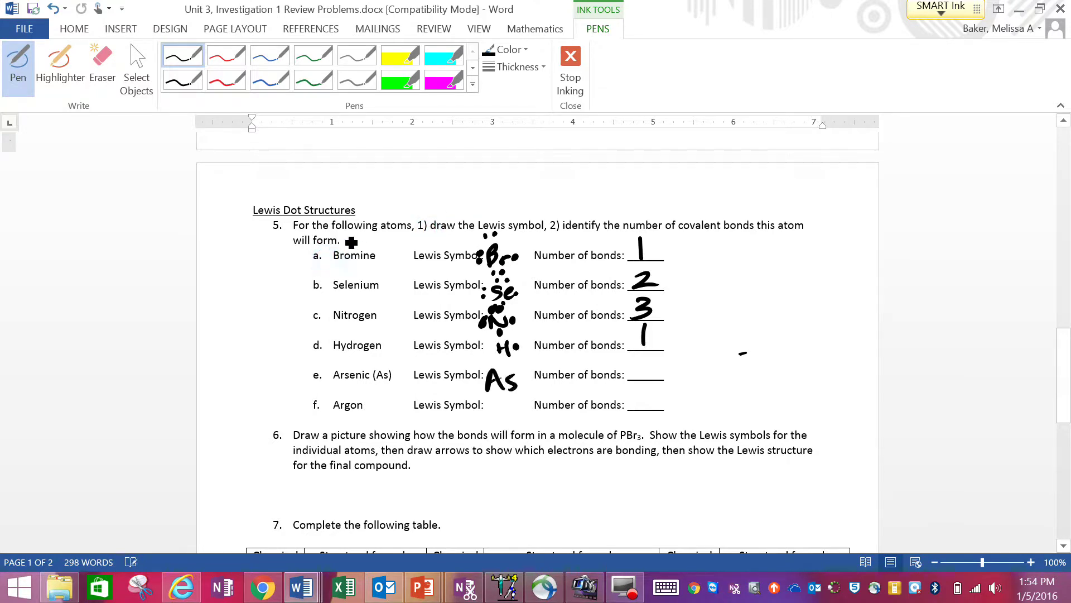
click(491, 362)
click(500, 360)
click(526, 374)
click(497, 399)
click(479, 378)
mouse_move(634, 357)
mouse_down()
mouse_move(642, 367)
mouse_move(632, 379)
mouse_up()
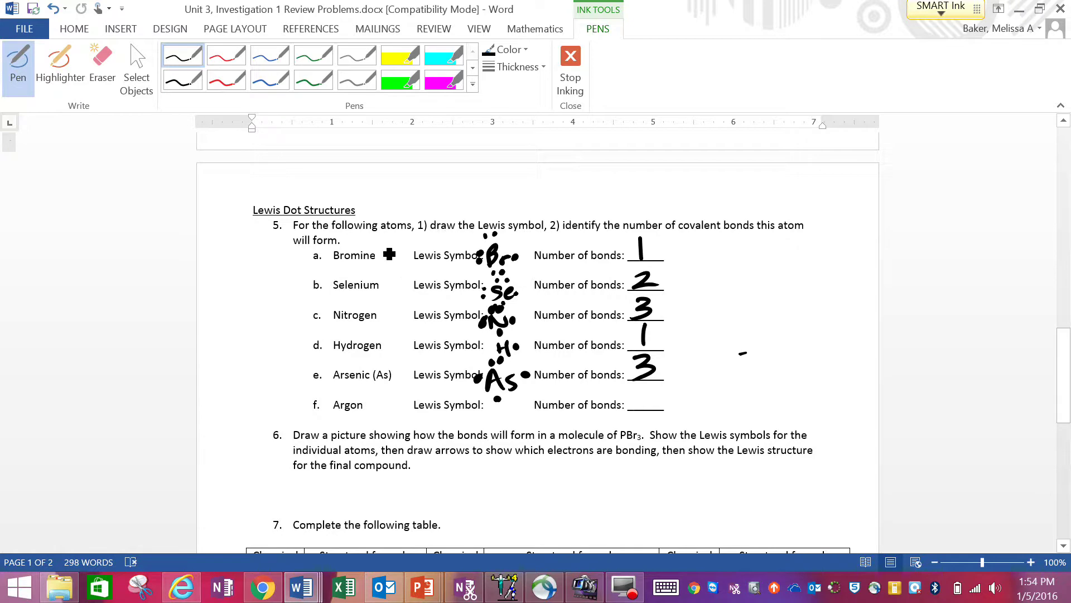
Step: Draw argon's Lewis symbol Ar with eight dots and write a slashed 0 as its number of bonds
mouse_move(497, 433)
mouse_down()
mouse_move(504, 415)
mouse_move(515, 429)
mouse_move(532, 415)
mouse_up()
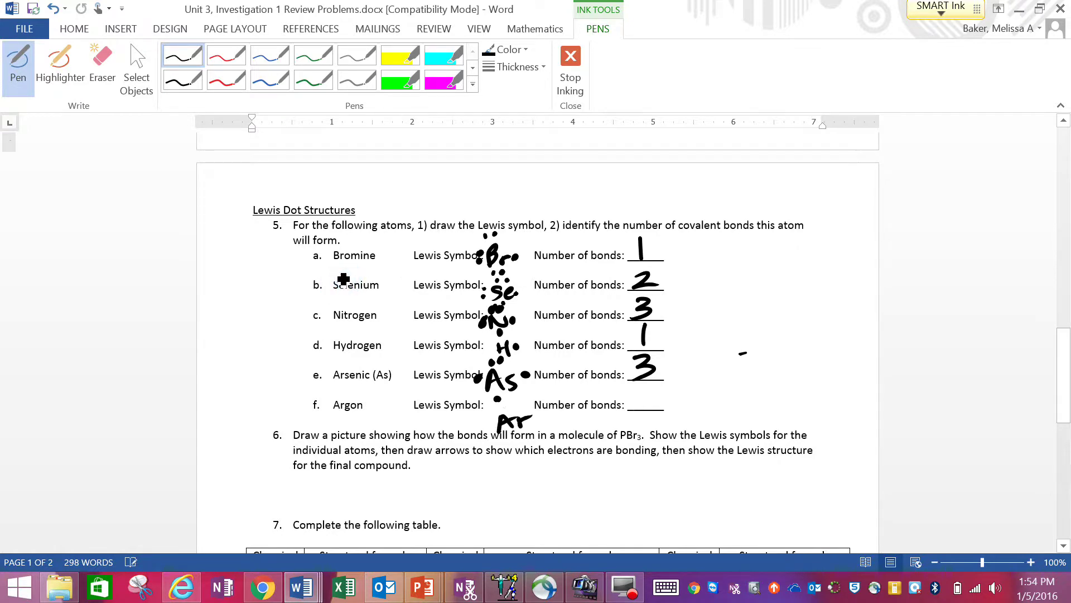
click(513, 407)
click(535, 421)
click(507, 436)
click(518, 433)
click(486, 421)
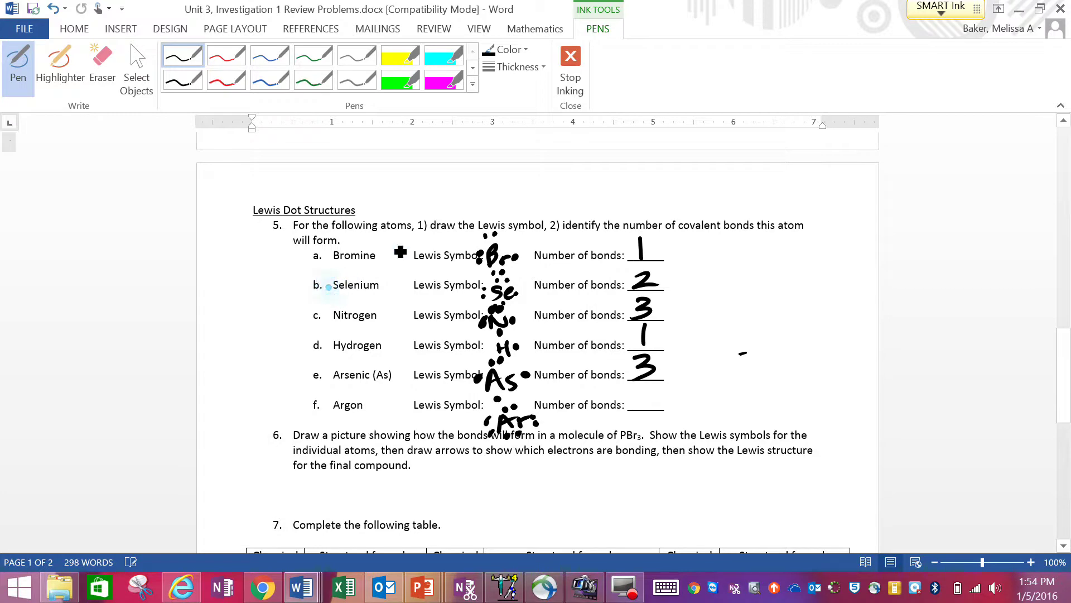
drag(647, 386, 631, 421)
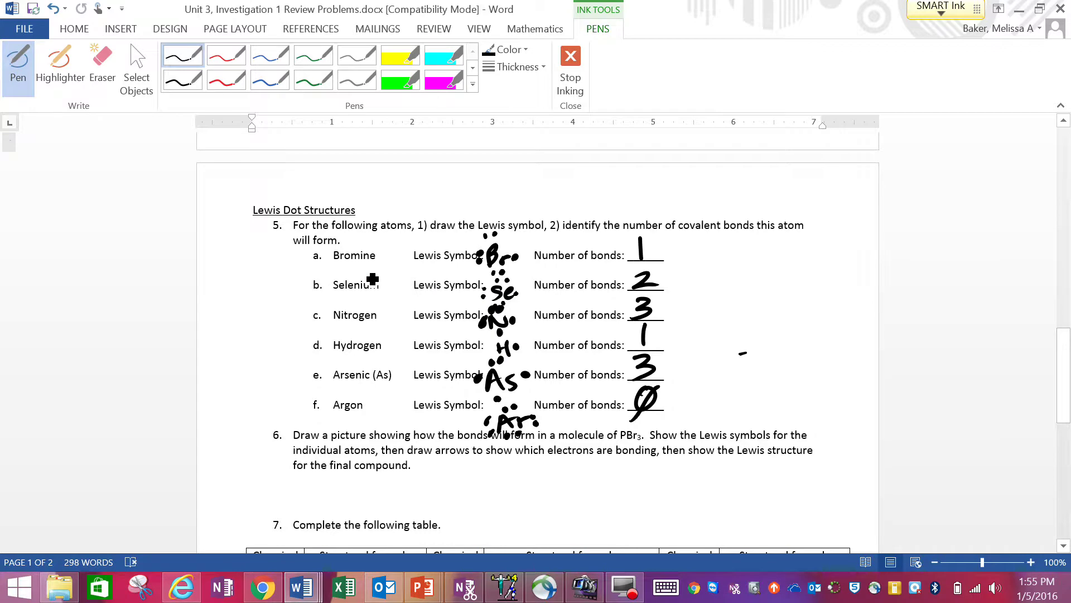
Step: Draw the Lewis symbol P with five dots, one pair and three single, for the PBr3 question
scroll(710, 229, down, 5)
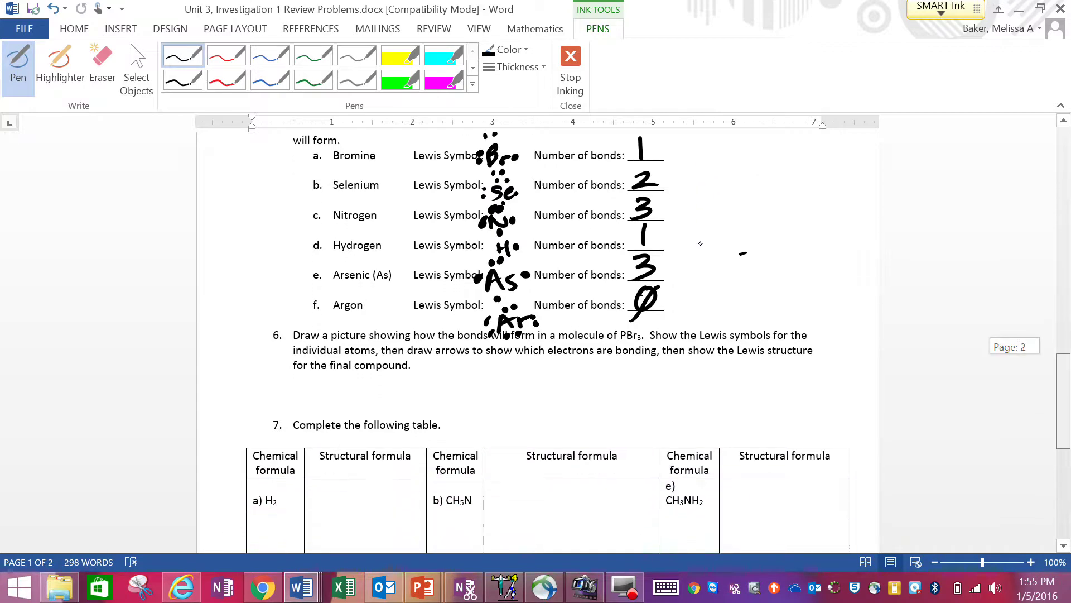
scroll(700, 244, down, 4)
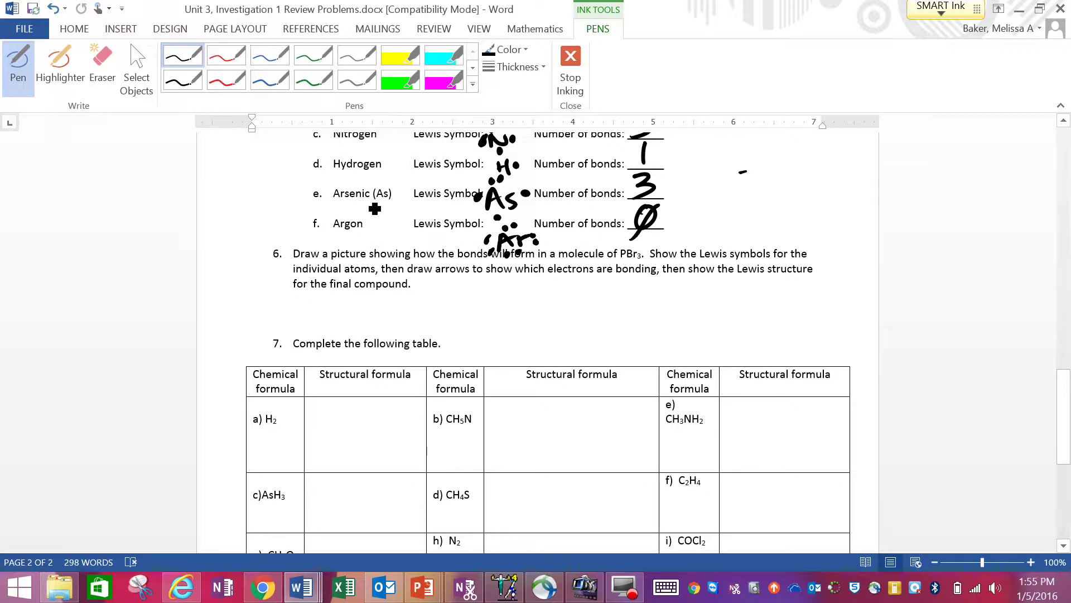
drag(551, 300, 554, 310)
click(556, 289)
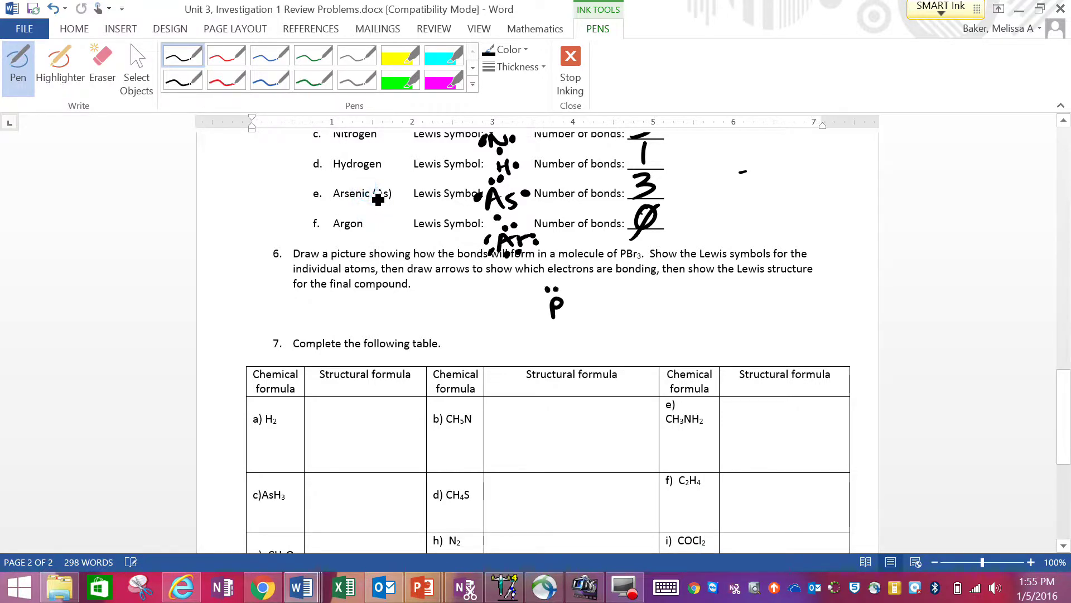
click(569, 308)
click(556, 326)
Step: Draw a bromine Lewis symbol Br with seven dots to the right of P, its single dot facing the P
drag(617, 300, 618, 319)
drag(616, 302, 617, 318)
mouse_move(634, 306)
mouse_down()
mouse_move(636, 316)
mouse_move(644, 305)
mouse_up()
click(606, 309)
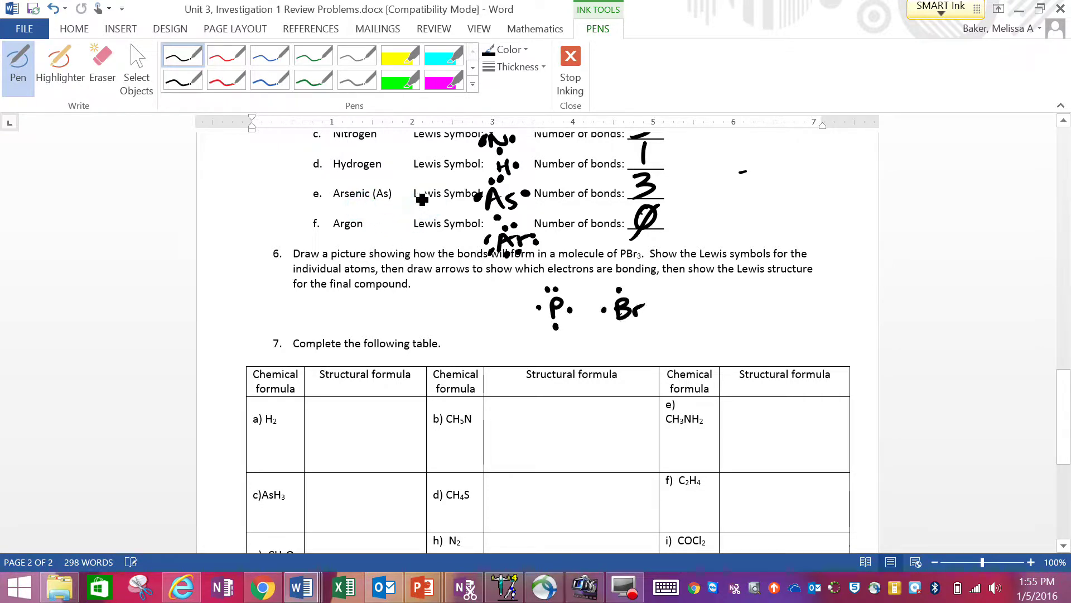
click(628, 289)
click(650, 305)
click(650, 314)
click(623, 327)
click(635, 326)
Step: Draw a second Br Lewis symbol with seven dots to the left of P, its single dot facing the P
mouse_move(465, 303)
mouse_down()
mouse_move(472, 321)
mouse_move(487, 316)
mouse_up()
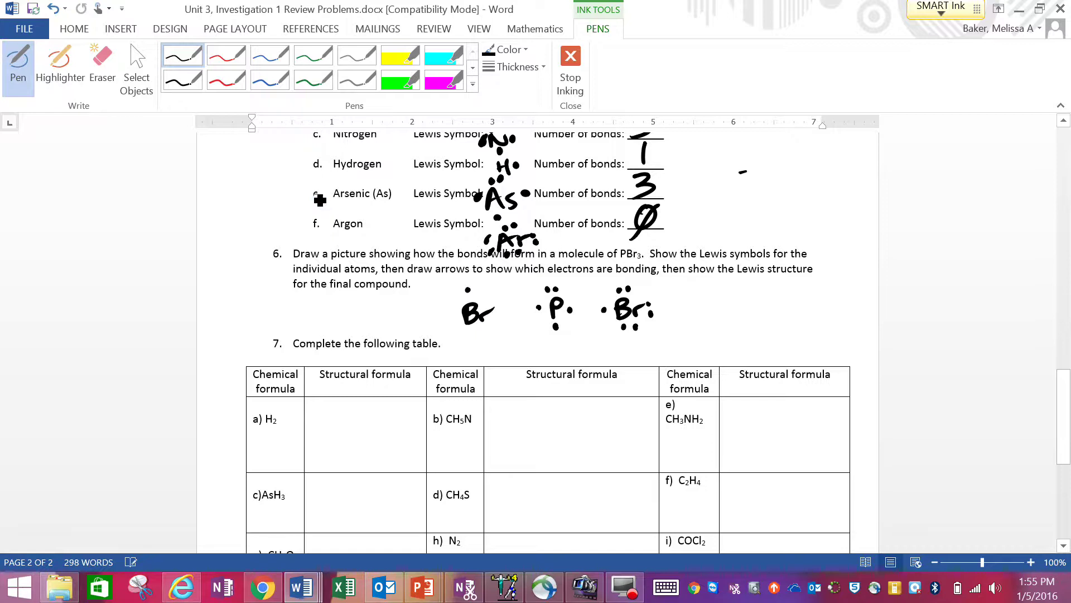
click(450, 308)
click(449, 319)
click(471, 332)
click(479, 333)
click(501, 314)
Step: Draw a third Br with its lone pairs below P and join all three Br atoms to P with single bonds
mouse_move(550, 343)
mouse_down()
mouse_move(548, 358)
mouse_move(571, 351)
mouse_up()
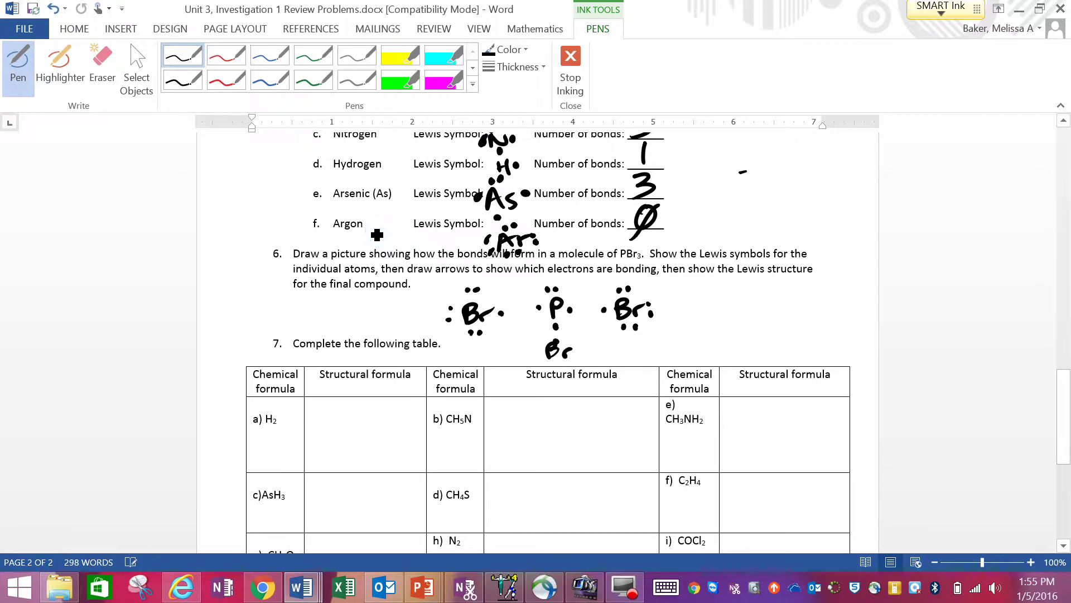
click(537, 350)
click(538, 357)
click(554, 367)
click(563, 366)
click(577, 357)
click(577, 348)
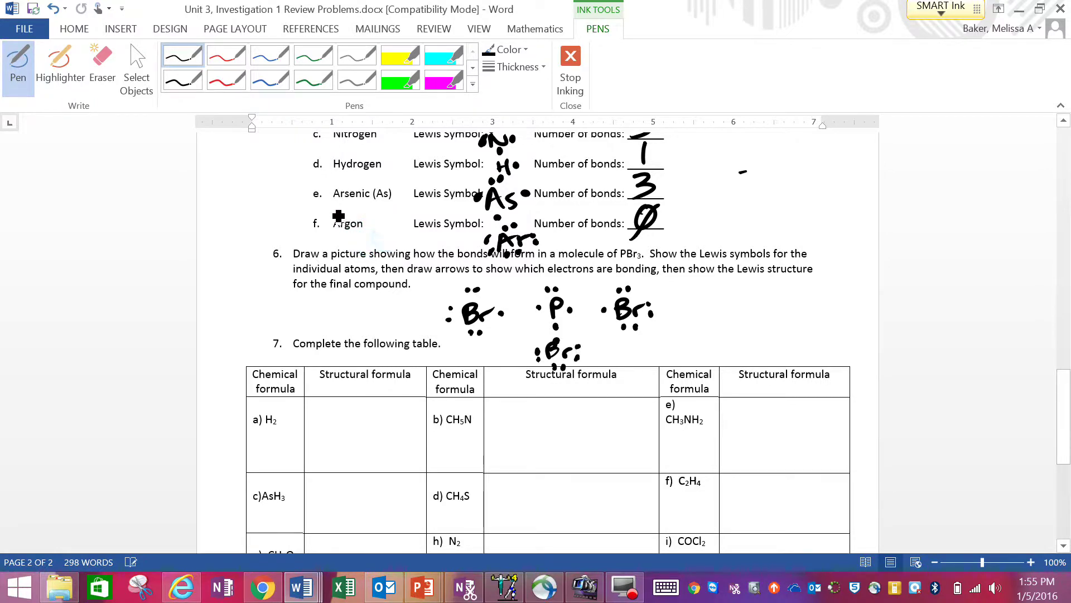
mouse_move(495, 314)
mouse_down()
mouse_move(540, 306)
mouse_move(555, 341)
mouse_move(611, 310)
mouse_up()
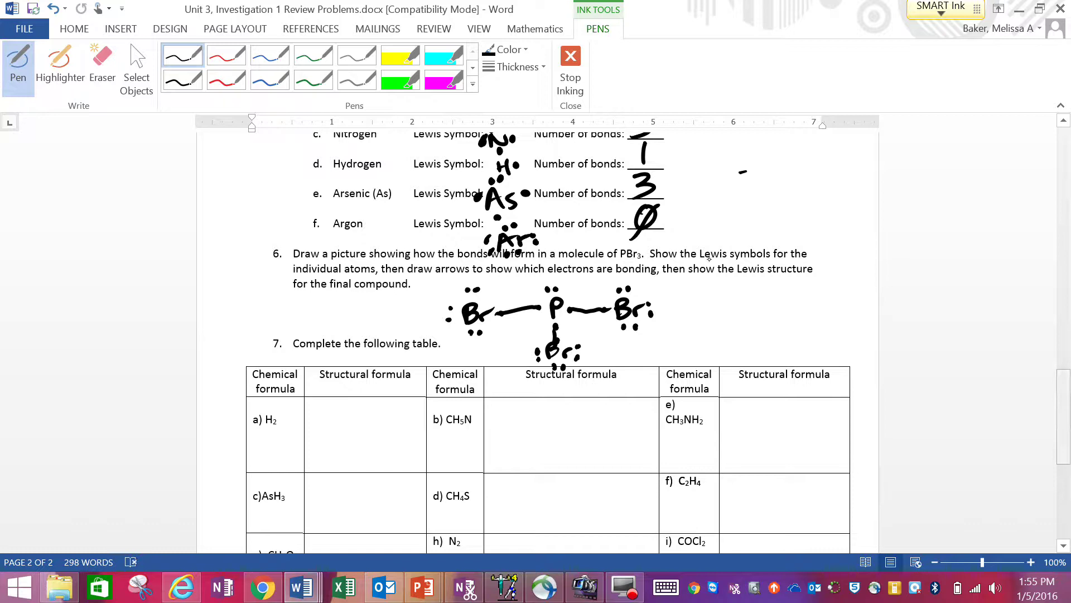
Step: Draw the structural formula H–H for H2 in the question 7 table
scroll(709, 262, down, 5)
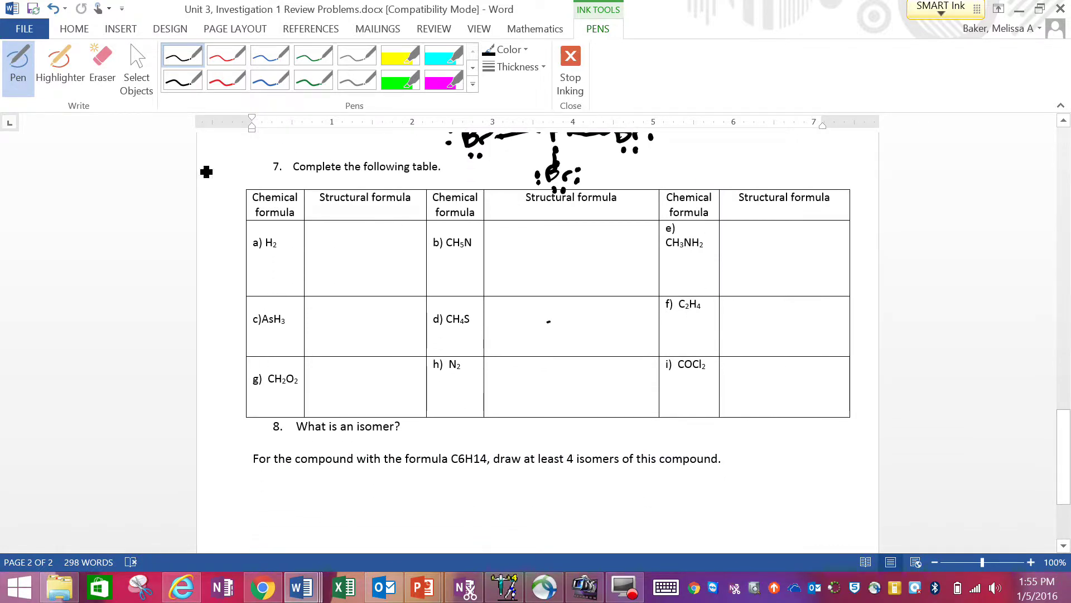
mouse_move(316, 236)
mouse_down()
mouse_move(319, 266)
mouse_move(337, 266)
mouse_up()
mouse_move(319, 252)
mouse_down()
mouse_move(382, 244)
mouse_move(385, 258)
mouse_move(402, 260)
mouse_move(402, 249)
mouse_up()
click(379, 249)
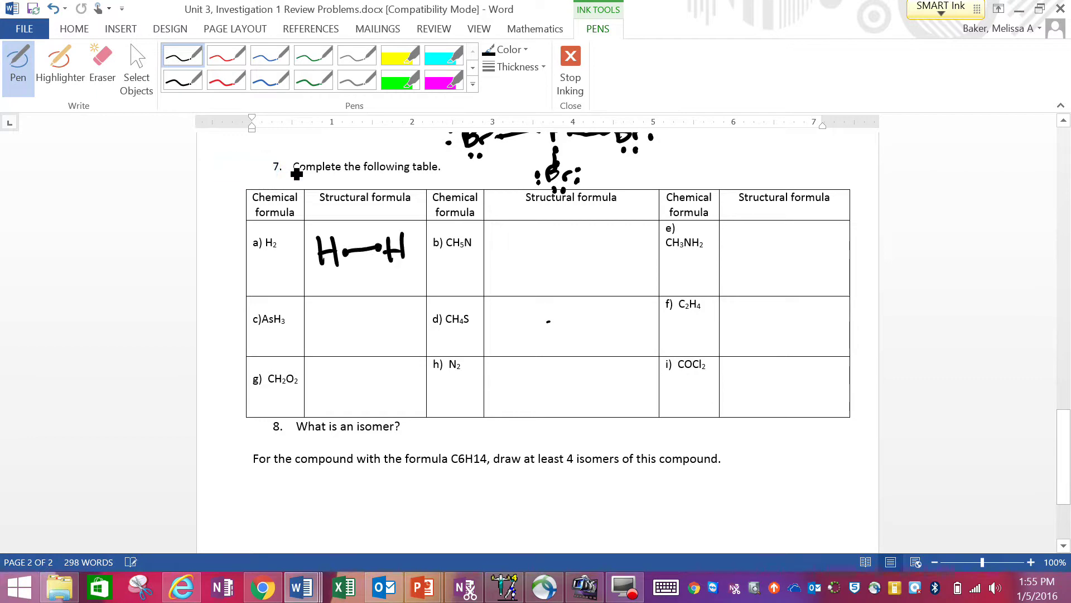
Step: Start the CH5N structure by writing C and N and placing four single dots around the C
mouse_move(539, 249)
mouse_down()
mouse_move(527, 254)
mouse_move(539, 266)
mouse_move(600, 248)
mouse_up()
click(531, 236)
click(516, 256)
click(546, 258)
click(545, 258)
click(536, 280)
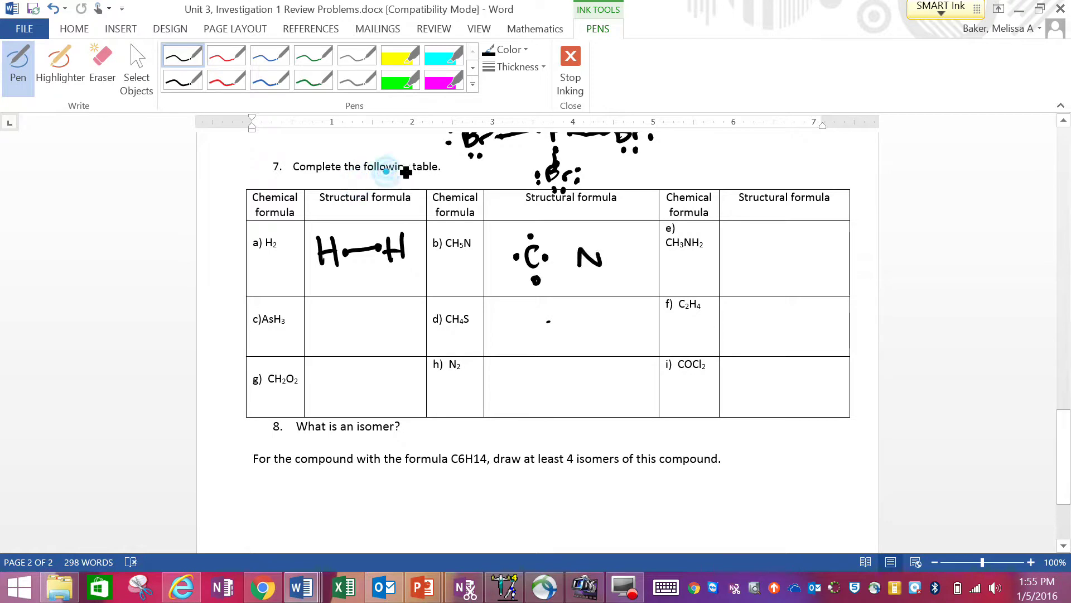
Step: Add a lone pair and three single dots around the N in the CH5N cell and bond it to the C
click(584, 239)
click(592, 237)
click(566, 257)
click(584, 275)
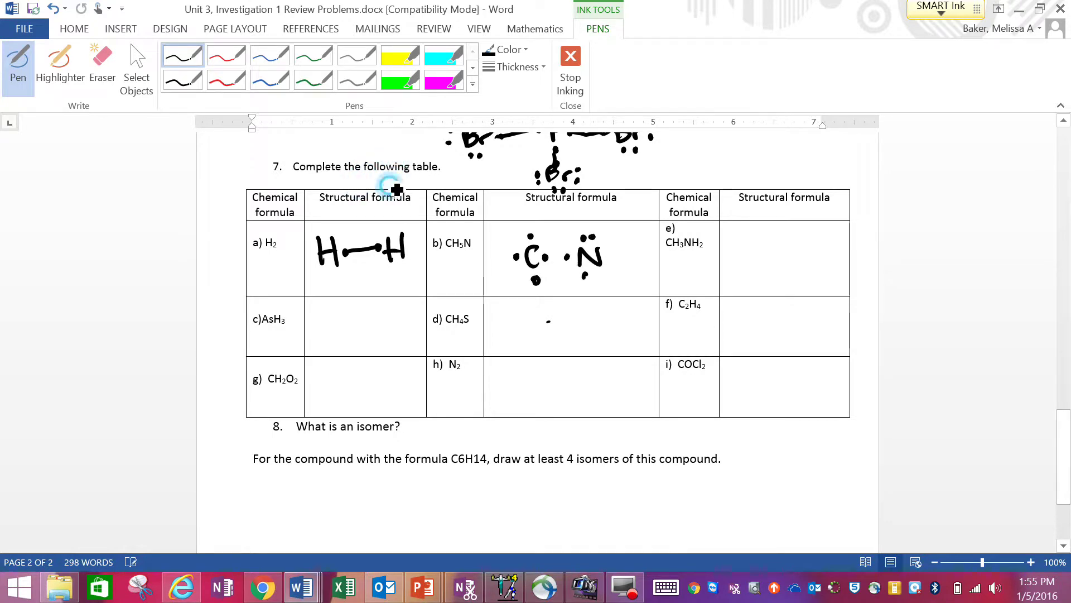
click(606, 260)
drag(542, 258, 572, 257)
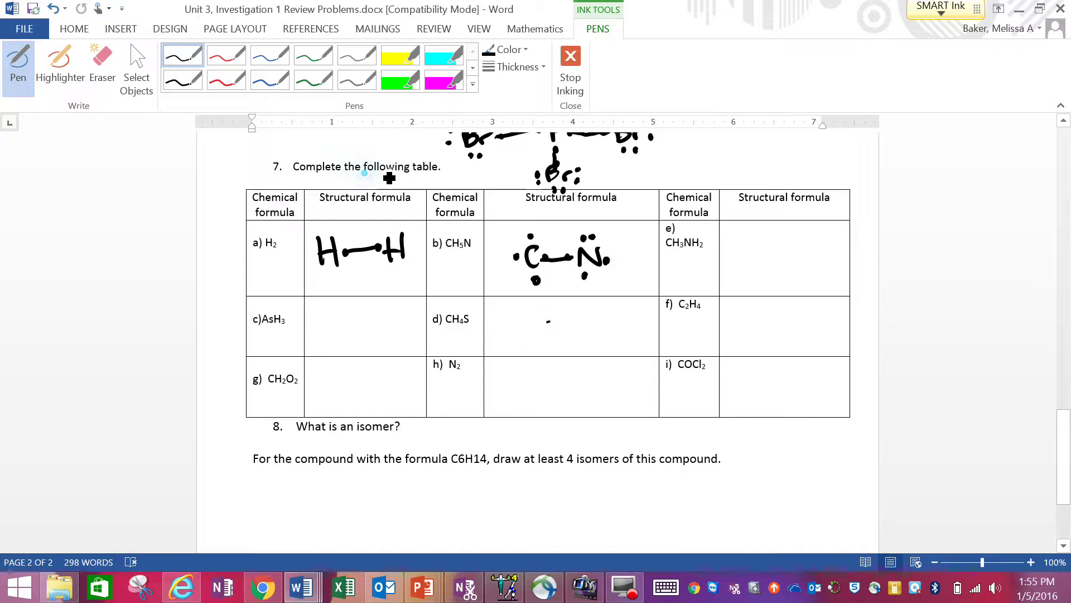
Step: Complete the CH5N structure by bonding three H atoms to the C and two H atoms to the N
drag(519, 212, 520, 221)
drag(527, 207, 530, 214)
mouse_move(524, 225)
mouse_down()
mouse_move(530, 237)
mouse_move(483, 259)
mouse_move(483, 273)
mouse_up()
drag(483, 265, 491, 263)
mouse_move(490, 255)
mouse_down()
mouse_move(490, 271)
mouse_move(518, 255)
mouse_up()
drag(530, 302, 589, 304)
drag(579, 296, 586, 289)
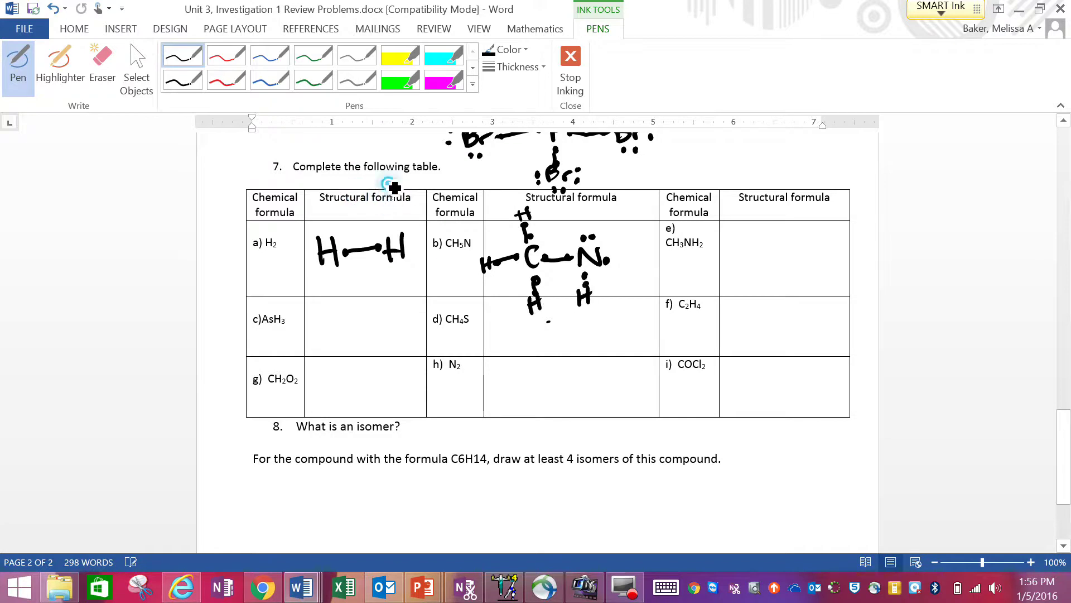
drag(632, 248, 631, 264)
drag(632, 257, 644, 255)
mouse_move(645, 245)
mouse_down()
mouse_move(642, 264)
mouse_move(629, 257)
mouse_up()
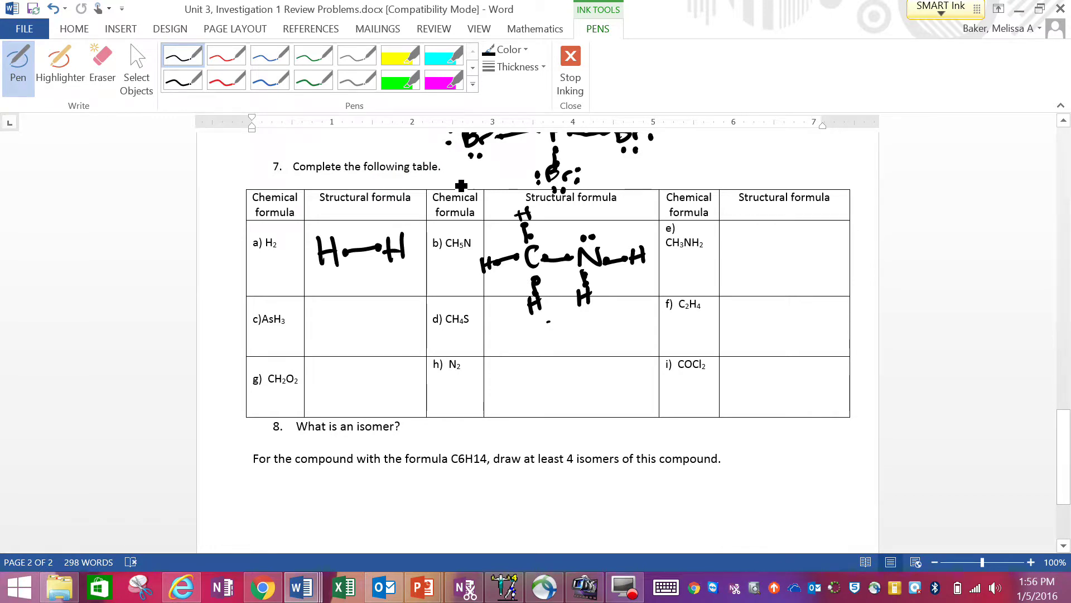
Step: Circle the formula CH3NH2, draw an arrow from it to the CH5N structure and write "same" as its answer
mouse_move(711, 223)
mouse_down()
mouse_move(685, 219)
mouse_move(720, 230)
mouse_move(635, 281)
mouse_up()
mouse_move(758, 245)
mouse_down()
mouse_move(742, 267)
mouse_move(842, 261)
mouse_up()
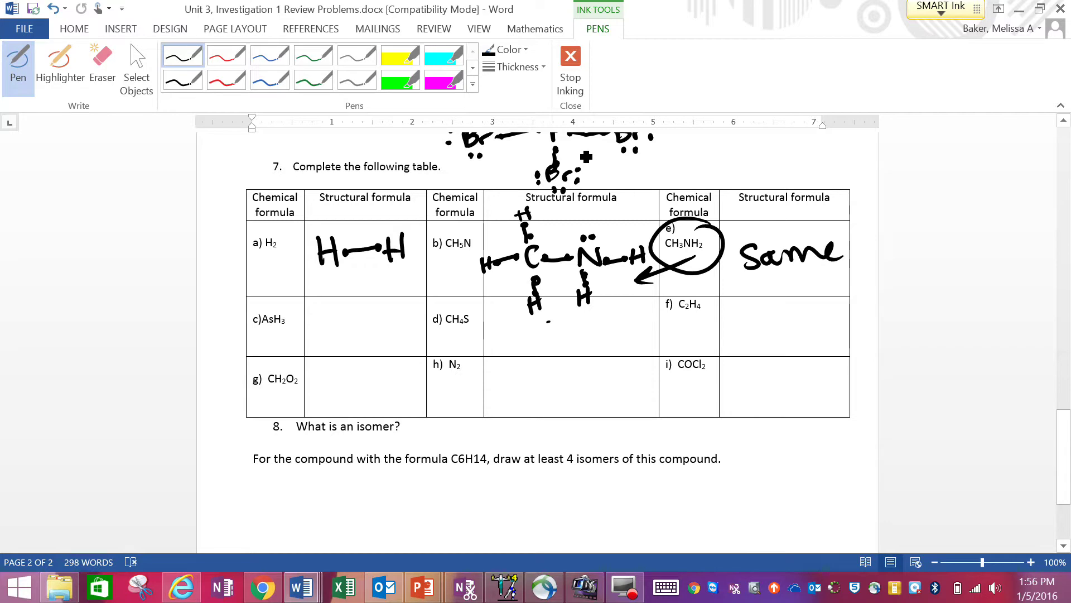
Step: Draw the Lewis symbol As with one lone pair and three single dots in the AsH3 cell
drag(334, 331, 353, 328)
click(342, 299)
click(352, 299)
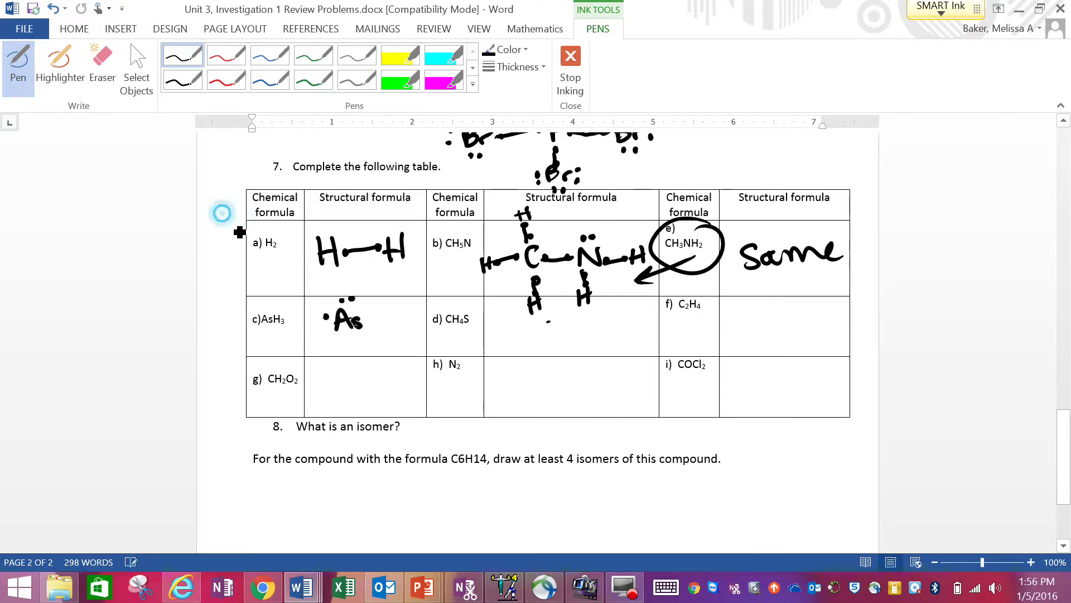
click(326, 316)
click(347, 336)
click(372, 320)
Step: Complete the AsH3 structure by bonding an H atom below, right and left of the As
drag(347, 336, 352, 358)
drag(346, 355, 410, 315)
click(390, 320)
drag(410, 308, 410, 323)
drag(324, 316, 289, 322)
drag(289, 315, 299, 314)
drag(298, 307, 298, 321)
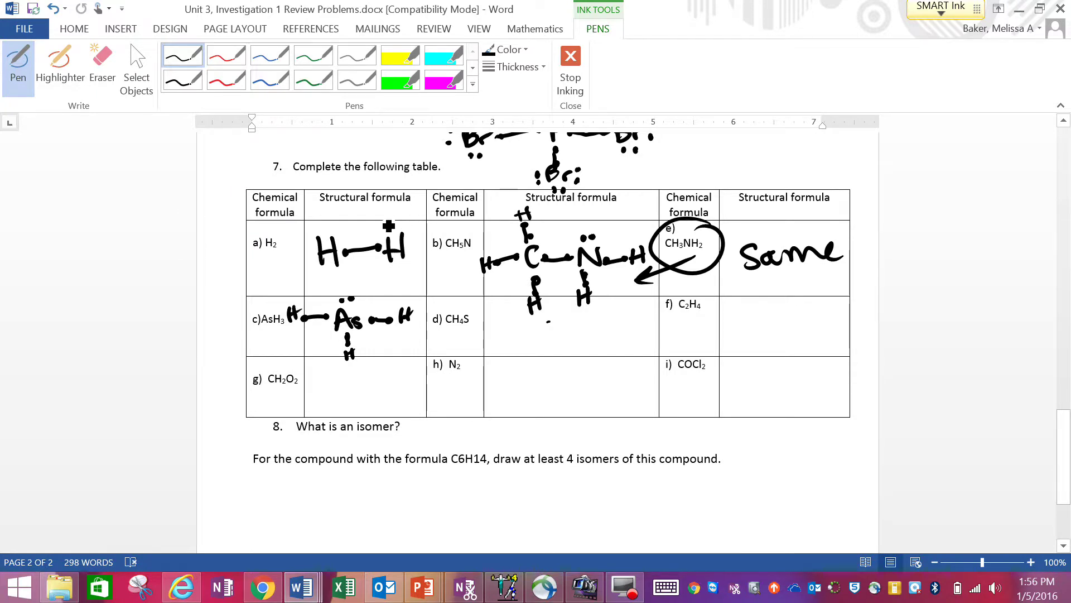
Step: Draw C with four dots and S with six dots in the CH4S cell and join them with a single bond
drag(573, 326, 575, 338)
click(568, 318)
click(553, 332)
click(578, 333)
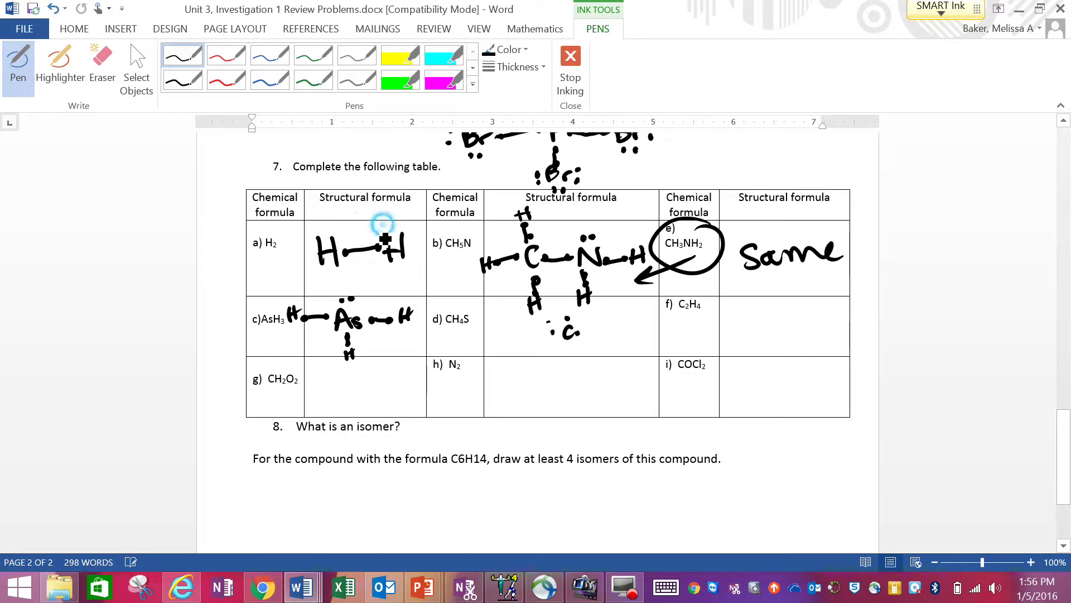
drag(618, 326, 606, 338)
click(606, 315)
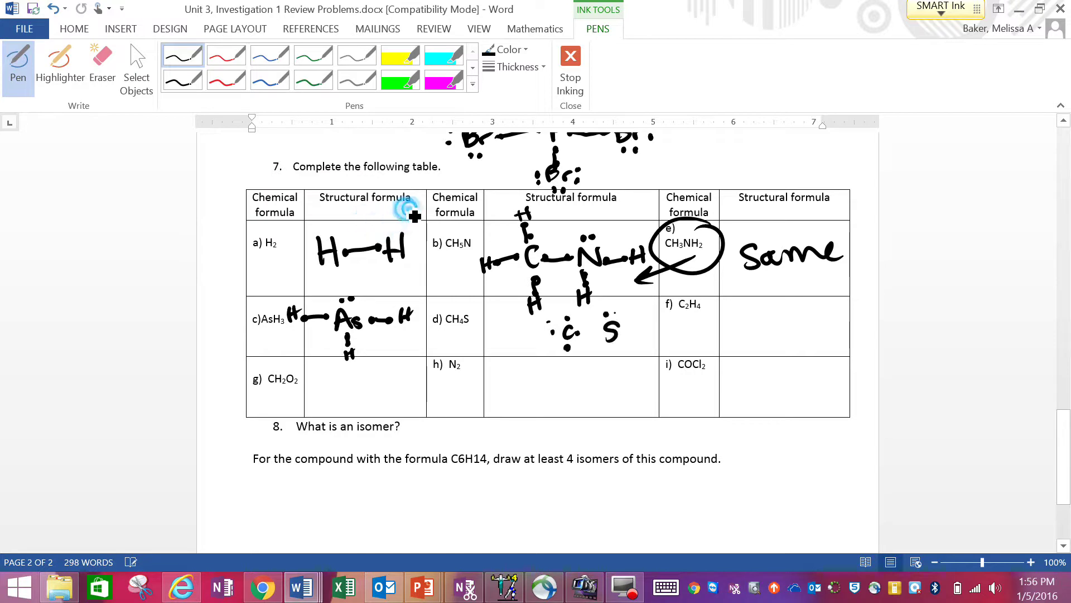
click(613, 314)
click(624, 329)
click(625, 336)
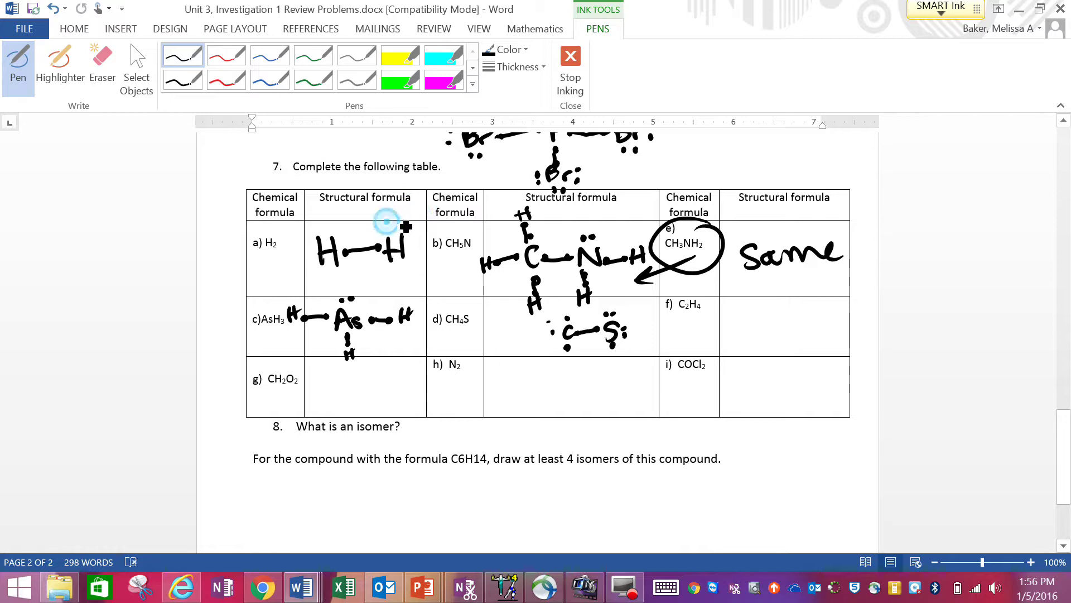
Step: Complete the CH4S structure by bonding three H atoms to the C and one H atom to the S
drag(567, 318, 553, 302)
drag(559, 289, 560, 300)
drag(553, 297, 560, 294)
mouse_move(549, 333)
mouse_down()
mouse_move(502, 337)
mouse_move(516, 327)
mouse_up()
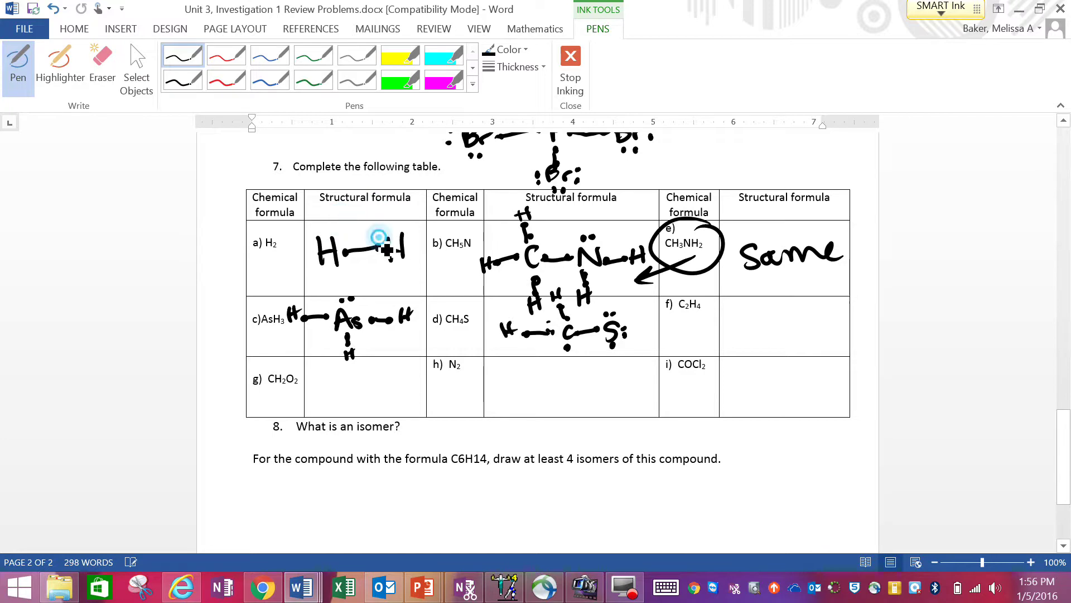
drag(568, 348, 571, 385)
drag(579, 367, 581, 381)
mouse_move(570, 378)
mouse_down()
mouse_move(614, 357)
mouse_move(617, 383)
mouse_up()
drag(626, 366, 627, 381)
drag(616, 376, 631, 371)
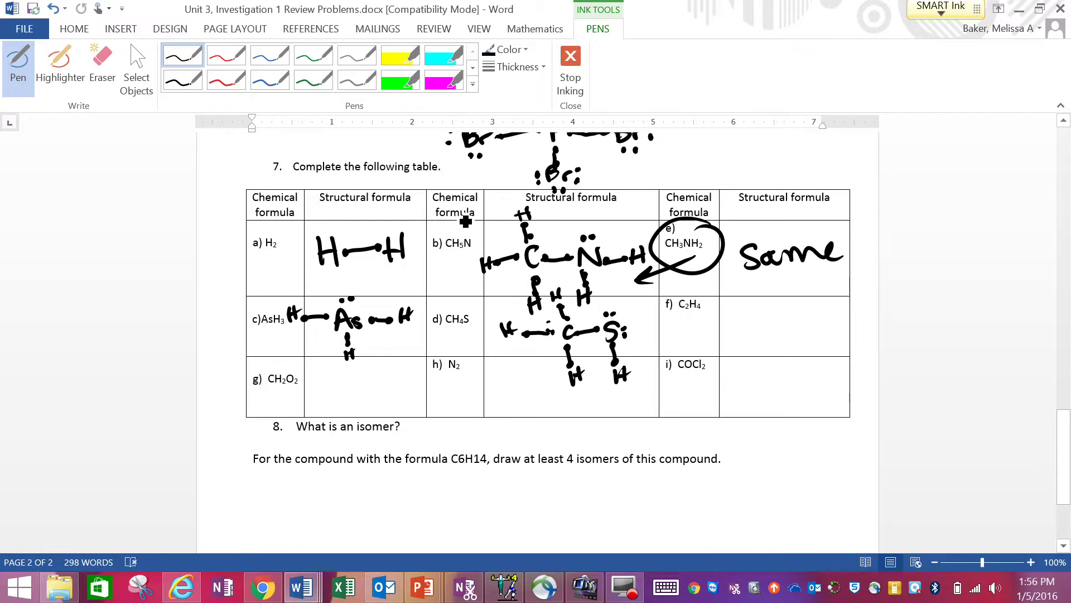
Step: Draw two C atoms with four dots each in the C2H4 cell, joined by a single bond
mouse_move(753, 314)
mouse_down()
mouse_move(743, 316)
mouse_move(801, 326)
mouse_move(777, 317)
mouse_up()
click(745, 304)
click(731, 320)
click(756, 319)
click(750, 334)
click(794, 300)
click(778, 317)
click(806, 316)
click(794, 337)
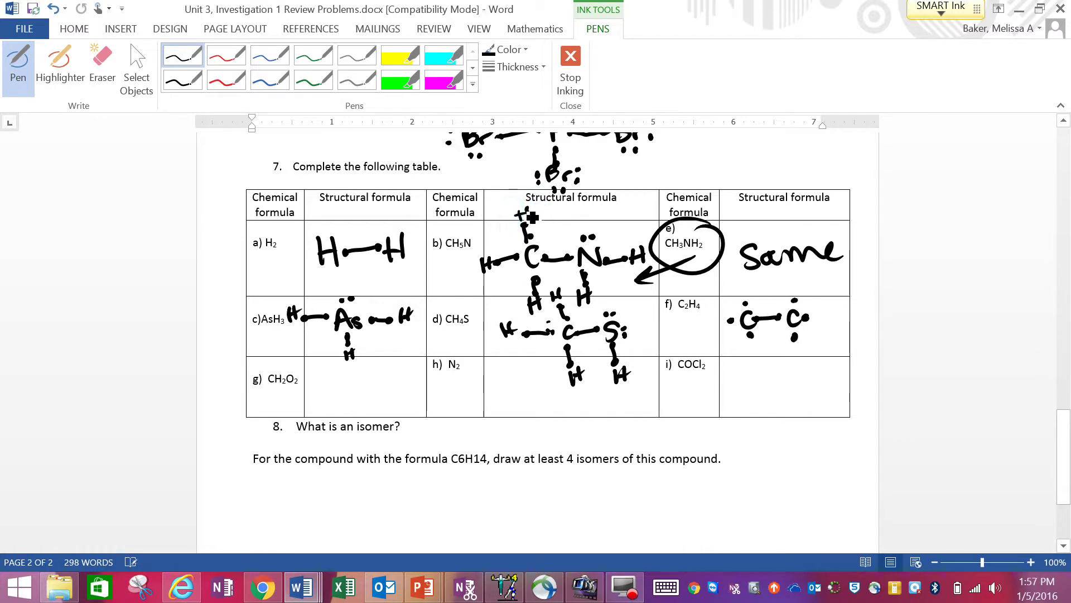
Step: Complete the C2H4 structure by bonding two H atoms to each C and adding a second bond between the carbons
drag(726, 284, 729, 296)
mouse_move(737, 283)
mouse_down()
mouse_move(747, 304)
mouse_move(695, 329)
mouse_up()
mouse_move(703, 315)
mouse_down()
mouse_move(703, 330)
mouse_move(705, 320)
mouse_up()
drag(710, 325, 736, 320)
drag(788, 273, 800, 284)
mouse_move(786, 279)
mouse_down()
mouse_move(804, 277)
mouse_move(829, 321)
mouse_move(840, 320)
mouse_up()
mouse_move(826, 311)
mouse_down()
mouse_move(842, 310)
mouse_move(807, 318)
mouse_up()
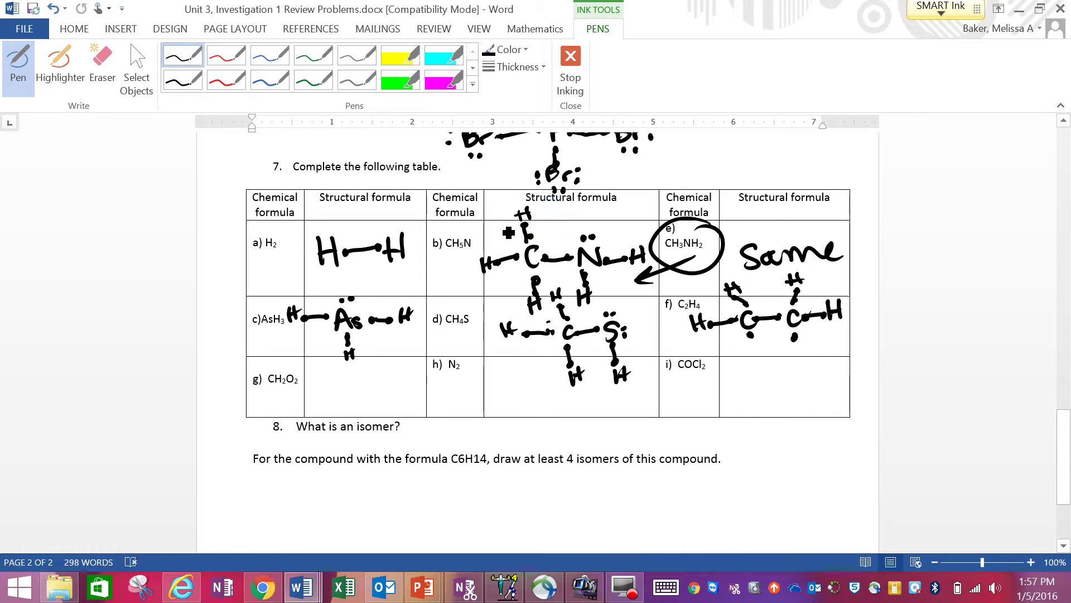
drag(747, 335, 784, 335)
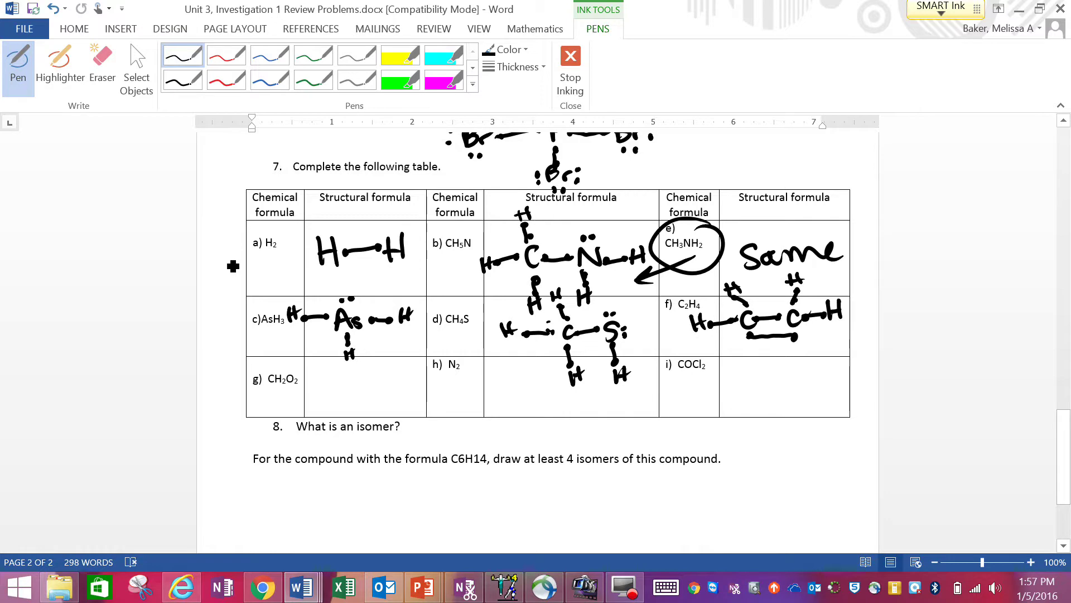
Step: Draw the Lewis symbol C with four single dots in the CH2O2 cell
drag(341, 386, 340, 399)
click(330, 377)
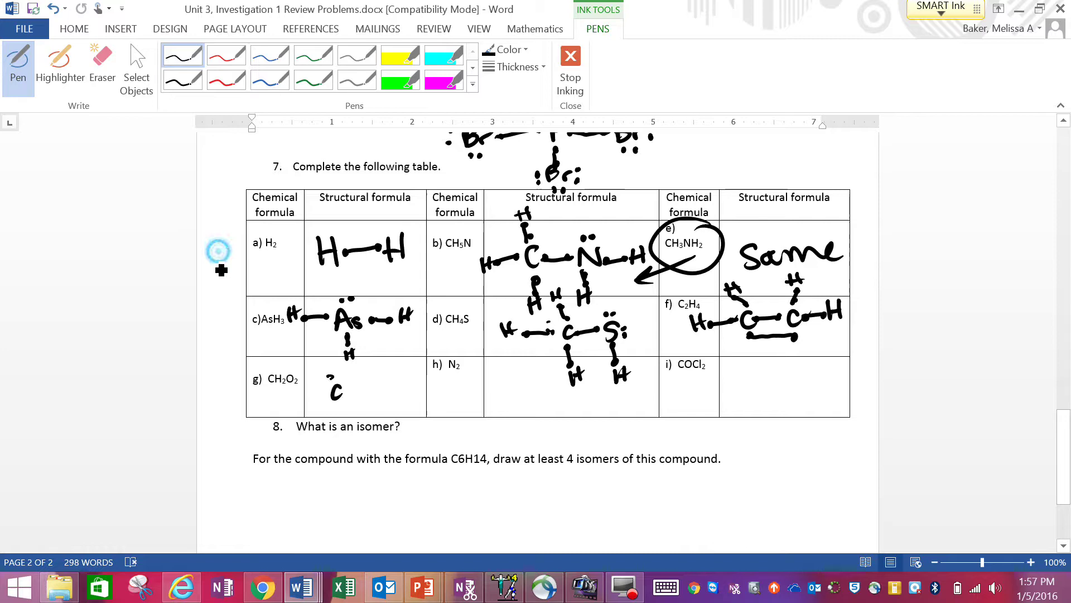
click(320, 392)
click(332, 406)
click(344, 392)
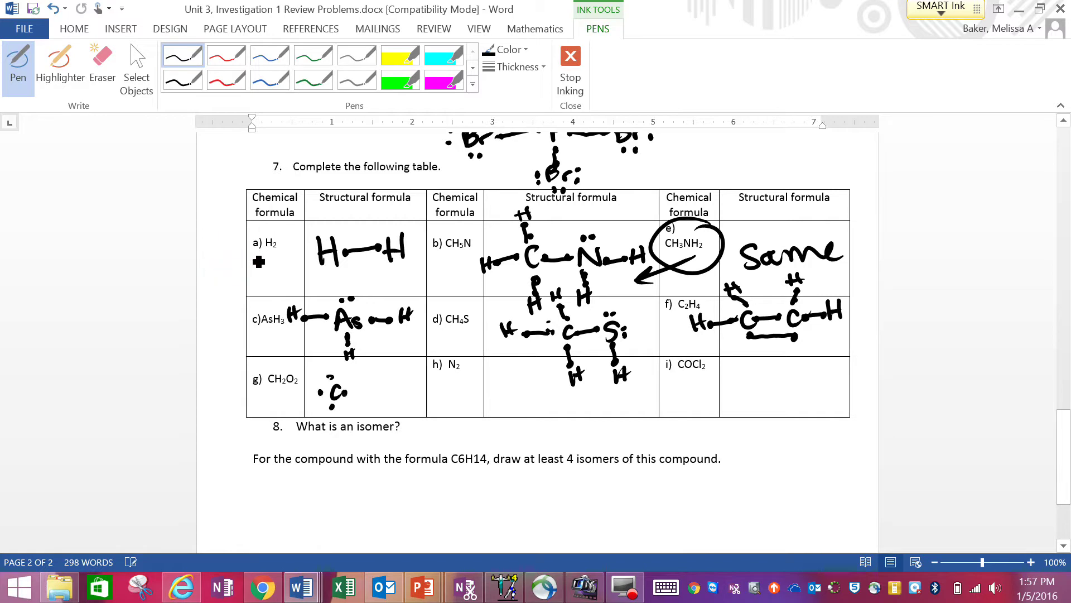
Step: Draw the Lewis symbol O with two lone pairs and two single dots to the right of the C for CH2O2
drag(380, 380, 377, 383)
click(372, 373)
click(381, 368)
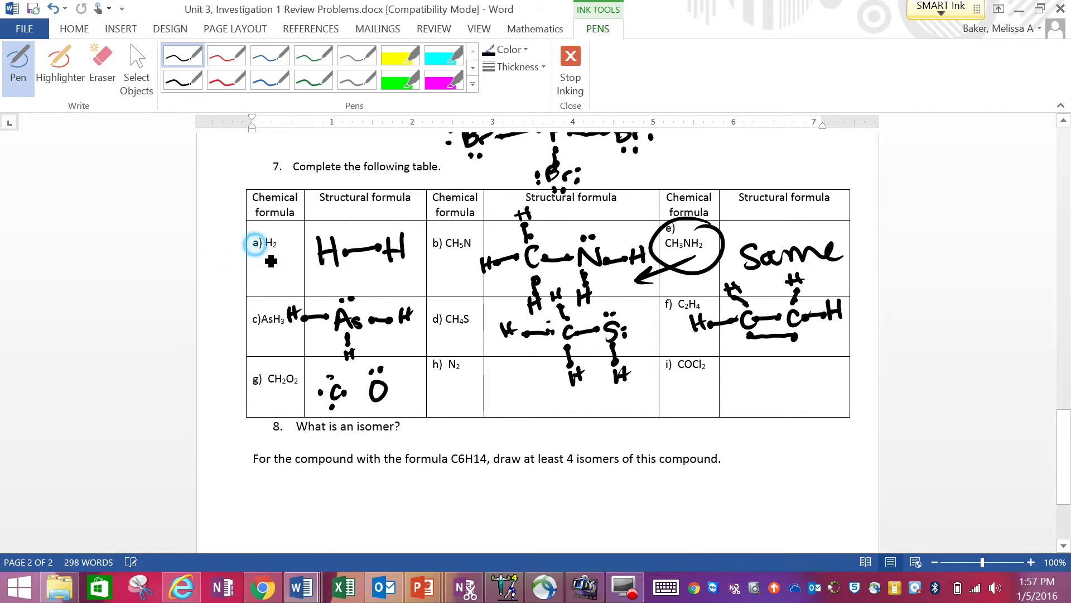
click(394, 385)
click(396, 395)
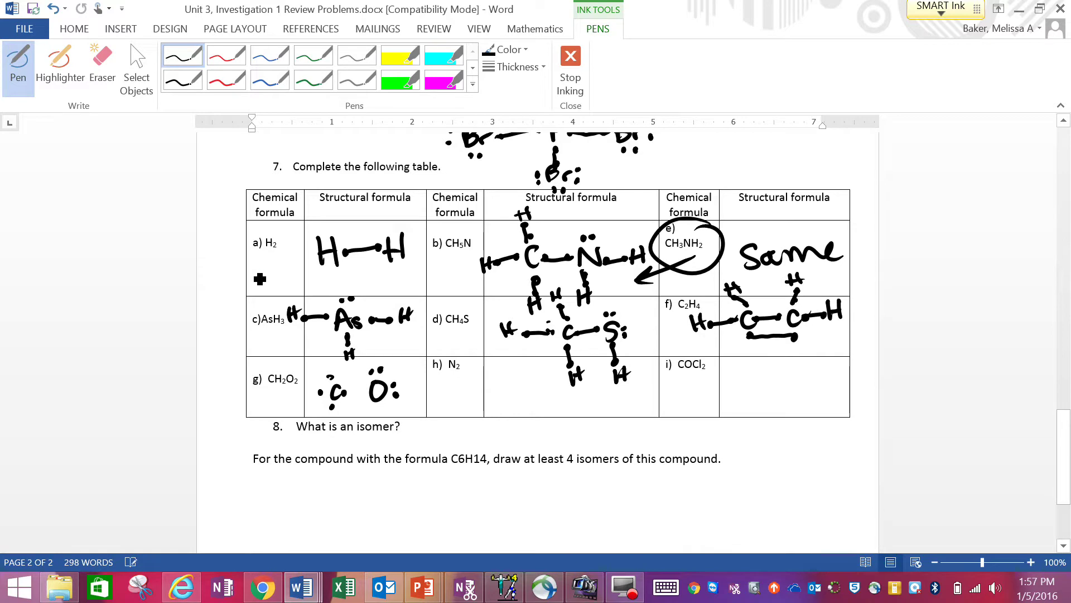
click(363, 392)
Step: Draw a second O with its lone pairs to the upper left of the C for CH2O2
drag(308, 345, 311, 346)
click(295, 355)
click(295, 341)
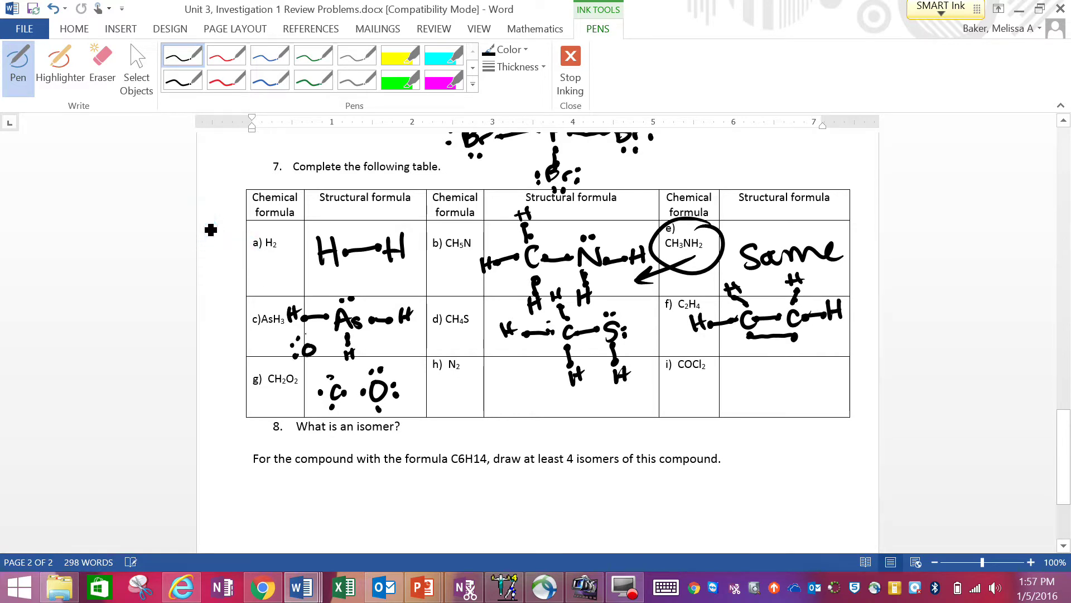
click(301, 335)
Step: Complete the CH2O2 structure with two bonds to the upper O, one to the other O, and an H on the C and on the right O
drag(310, 360, 318, 392)
mouse_move(314, 339)
mouse_down()
mouse_move(362, 392)
mouse_move(328, 437)
mouse_move(339, 425)
mouse_move(385, 425)
mouse_move(384, 443)
mouse_move(392, 433)
mouse_up()
drag(390, 426, 390, 440)
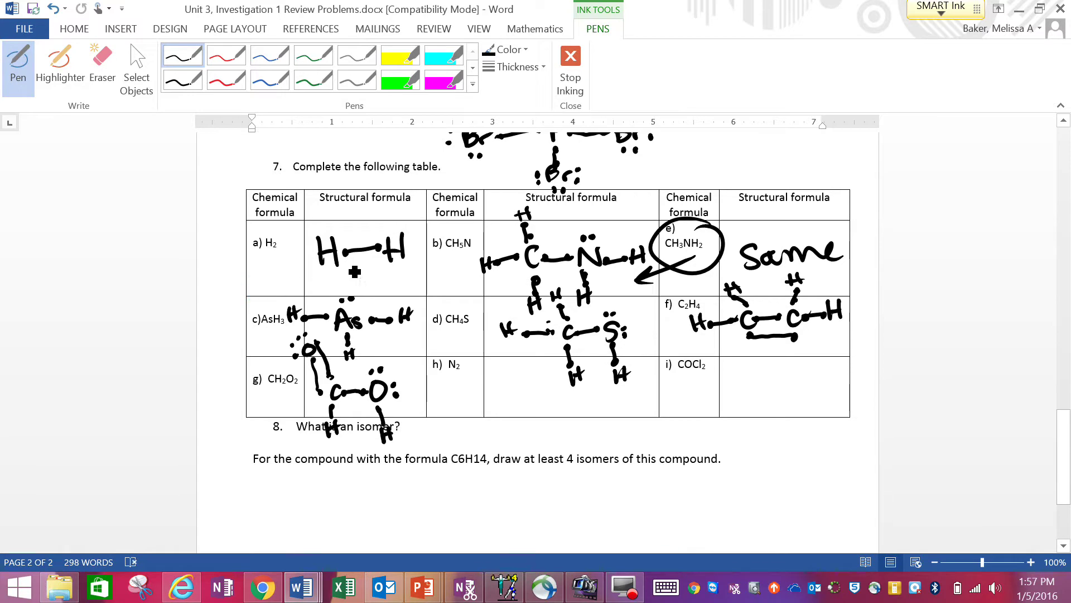
Step: Draw the Lewis symbol N with one lone pair and three single dots in the N2 cell
drag(511, 411, 511, 428)
drag(513, 407, 534, 406)
click(531, 392)
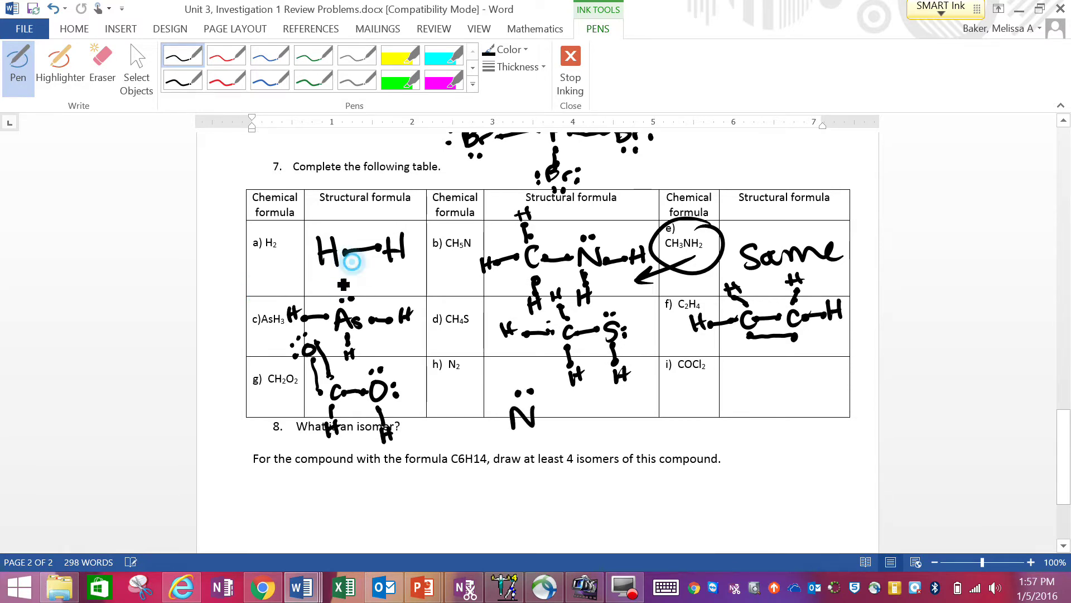
click(503, 414)
click(519, 433)
click(541, 418)
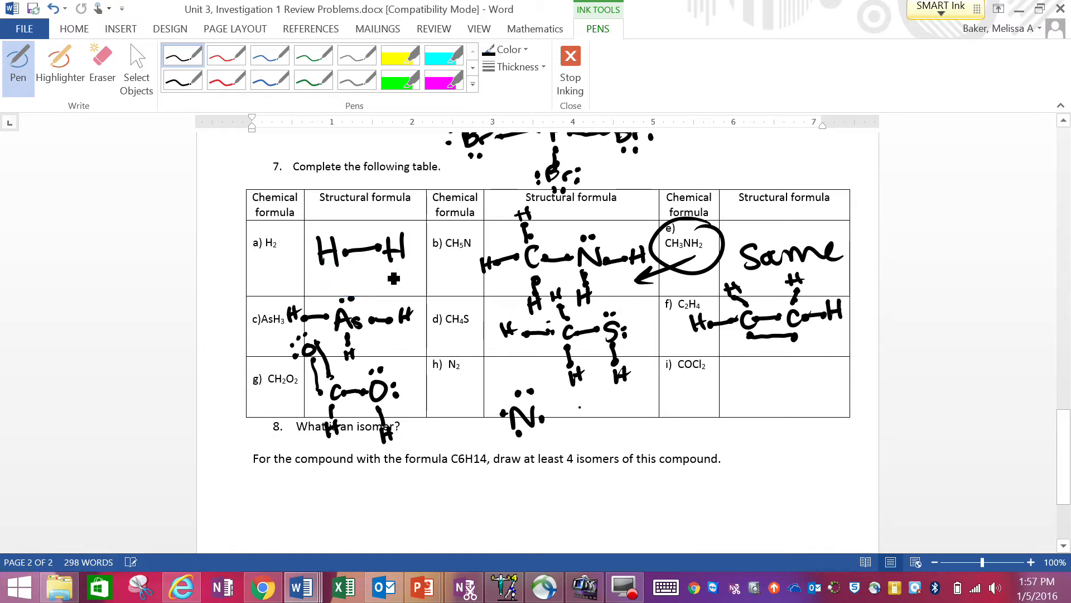
Step: Draw a second N with one lone pair and three single dots beside the first in the N2 cell
drag(579, 425, 597, 405)
click(581, 398)
click(588, 394)
click(608, 409)
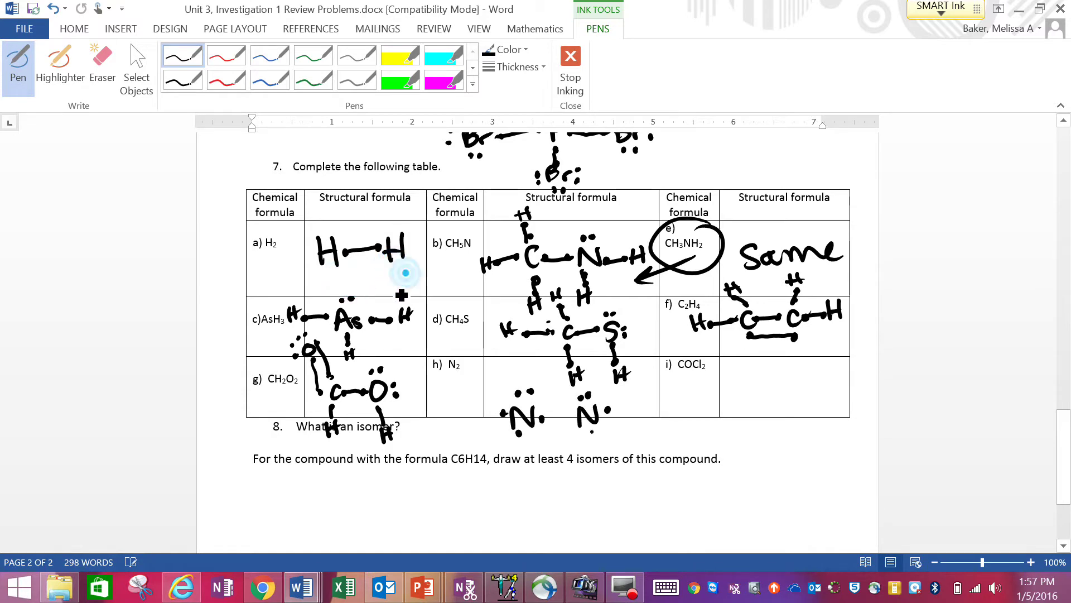
click(590, 432)
click(570, 417)
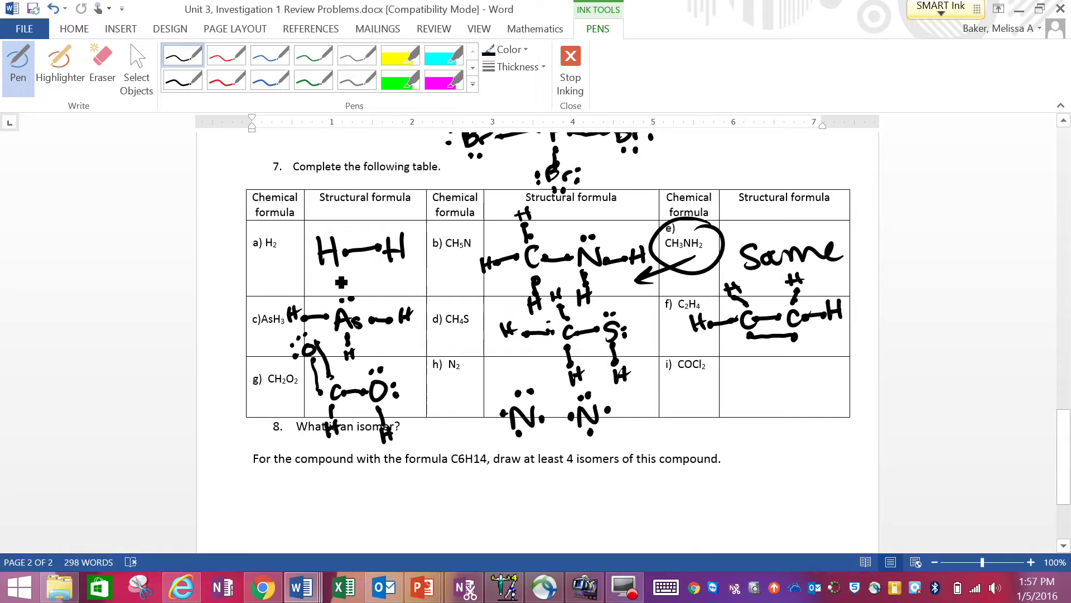
Step: Connect the two N atoms with three bonds and write N≡N beside them with a lone pair on each N
drag(533, 412, 616, 410)
mouse_move(519, 433)
mouse_down()
mouse_move(650, 418)
mouse_move(676, 428)
mouse_move(704, 407)
mouse_up()
click(630, 406)
click(640, 402)
click(681, 399)
click(691, 395)
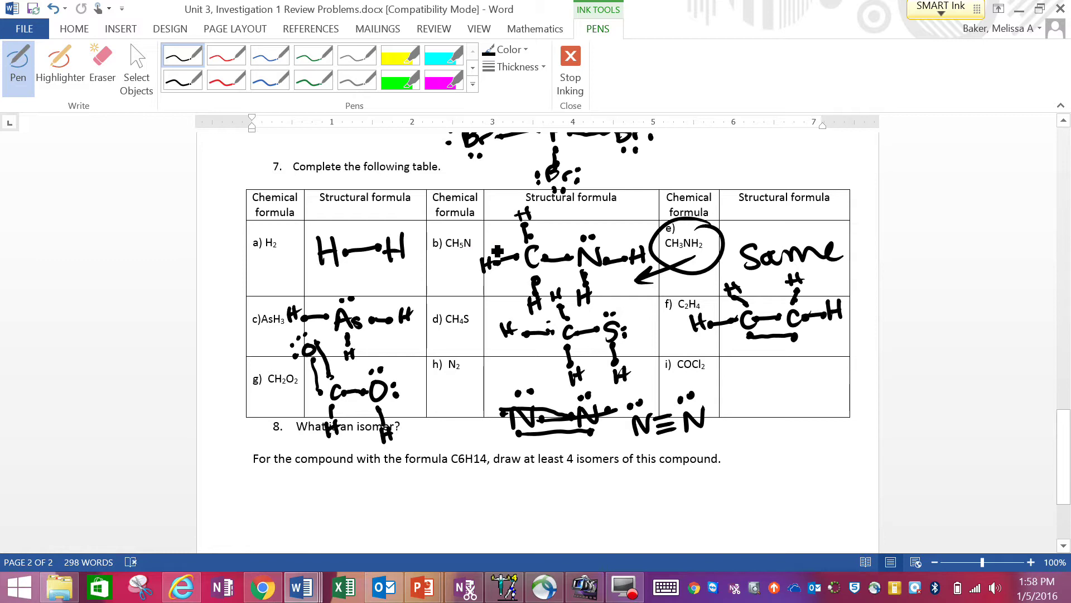
Step: Draw the Lewis symbol C with four single dots in the COCl2 cell
mouse_move(780, 389)
mouse_down()
mouse_move(771, 406)
mouse_move(787, 399)
mouse_up()
click(772, 383)
click(756, 402)
click(789, 394)
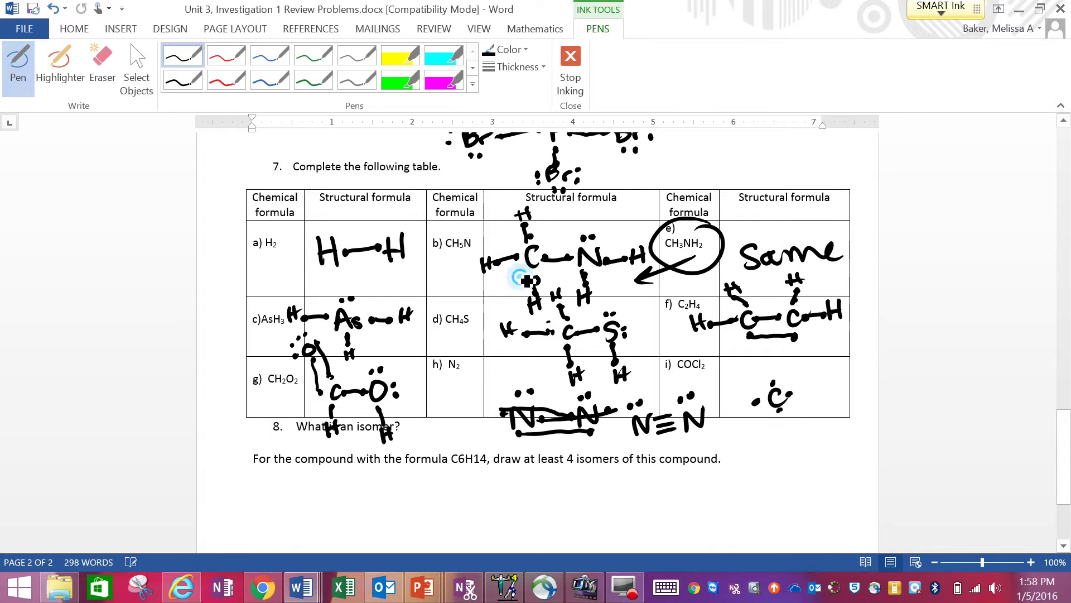
Step: Draw the Lewis symbol O with two lone pairs and two single dots above the C in the COCl2 cell
drag(744, 358, 747, 358)
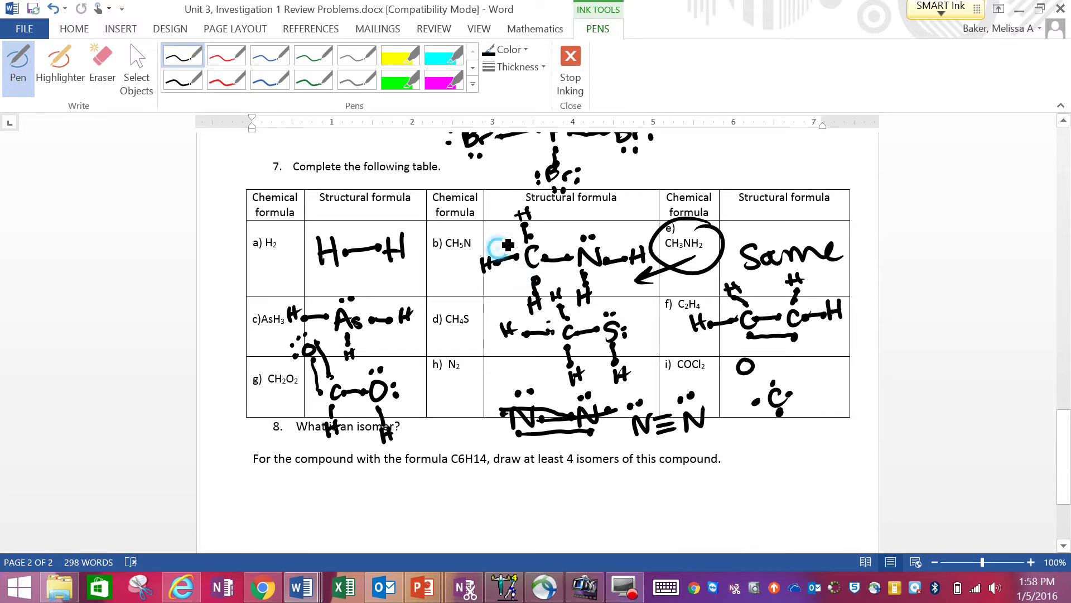
click(726, 370)
click(725, 361)
click(731, 352)
click(738, 349)
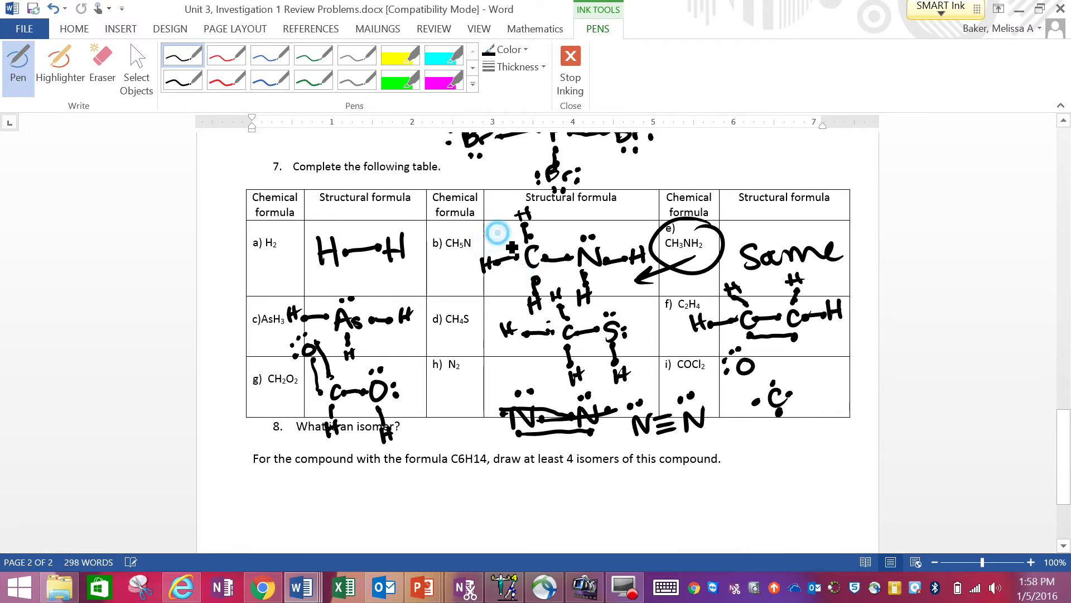
click(756, 360)
click(749, 382)
Step: Draw the Lewis symbol Cl with its valence dots beside the C, placing a single dot on the side facing the C
click(833, 390)
drag(833, 389, 837, 401)
drag(845, 386, 846, 403)
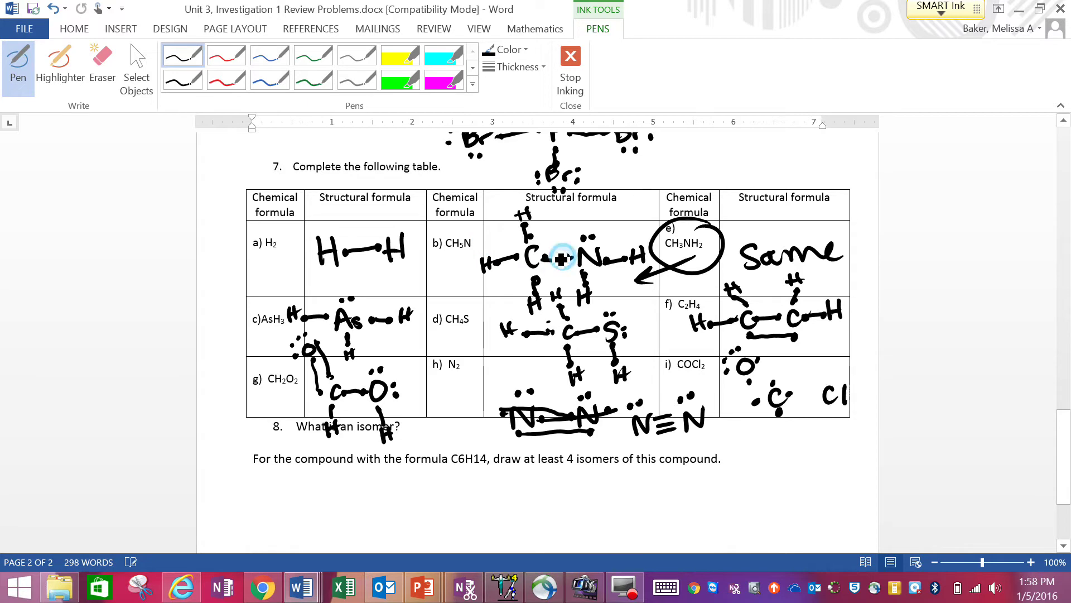
click(831, 380)
click(840, 376)
click(853, 392)
click(856, 399)
click(813, 397)
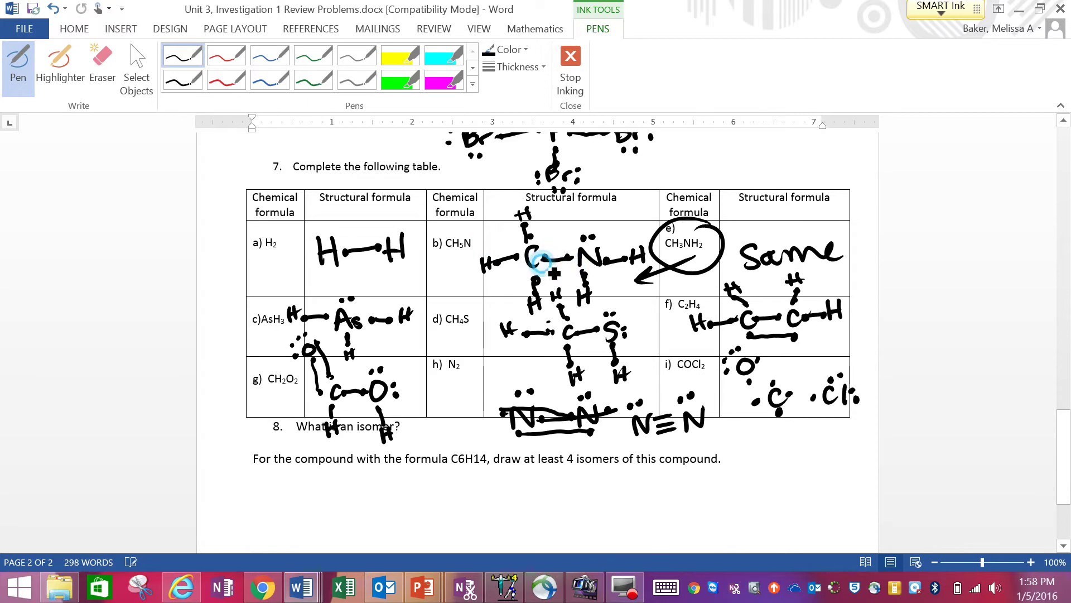
click(833, 411)
Step: Draw a second Cl below the C with three lone pairs and a single dot facing the C
click(795, 451)
mouse_move(786, 453)
mouse_down()
mouse_move(784, 466)
mouse_move(797, 464)
mouse_up()
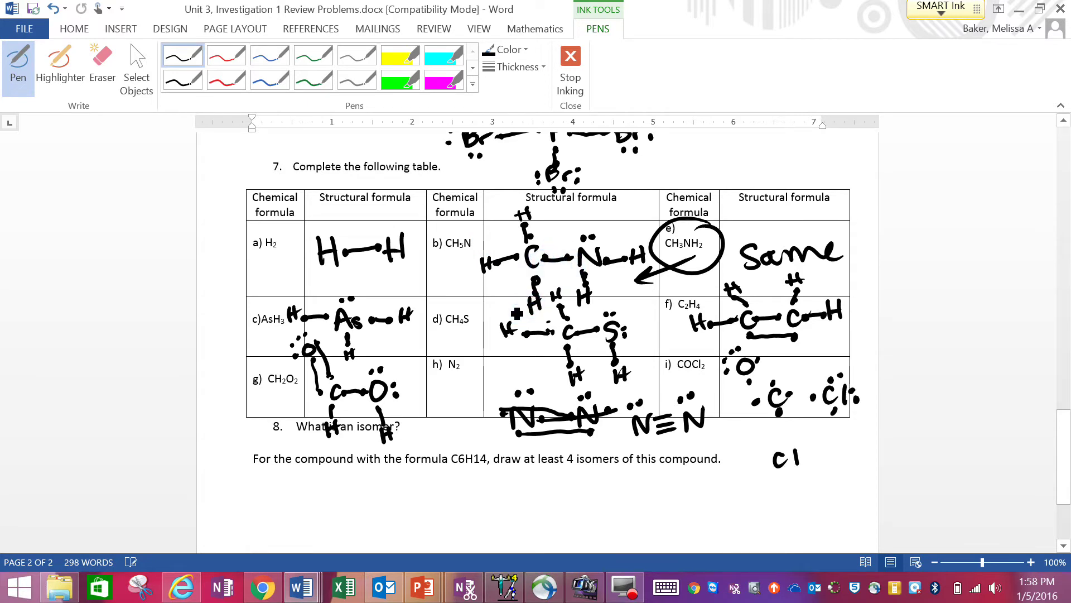
click(764, 458)
click(764, 464)
click(784, 472)
click(793, 471)
click(794, 469)
click(806, 458)
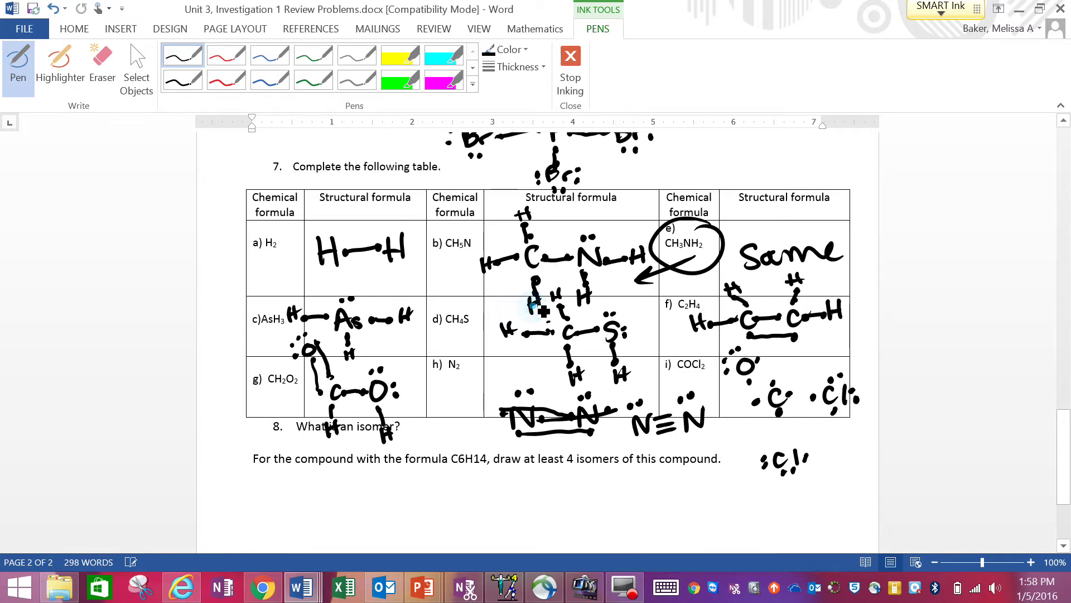
click(806, 445)
click(781, 441)
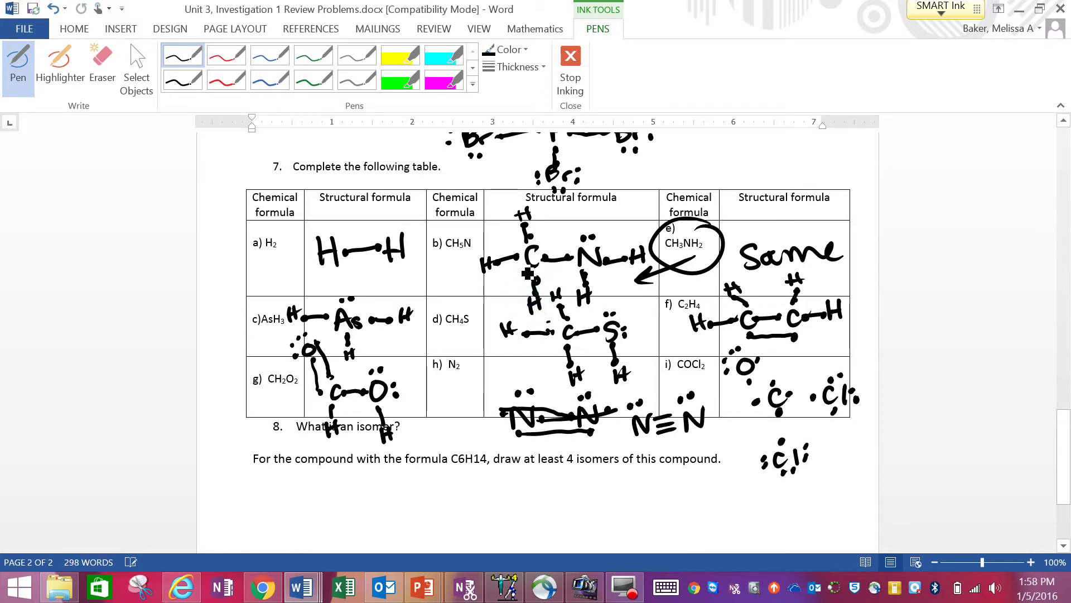
Step: Bond the C to each Cl with a single line and to the O with a double bond, completing the first Cl's lower lone pair
drag(780, 416, 781, 442)
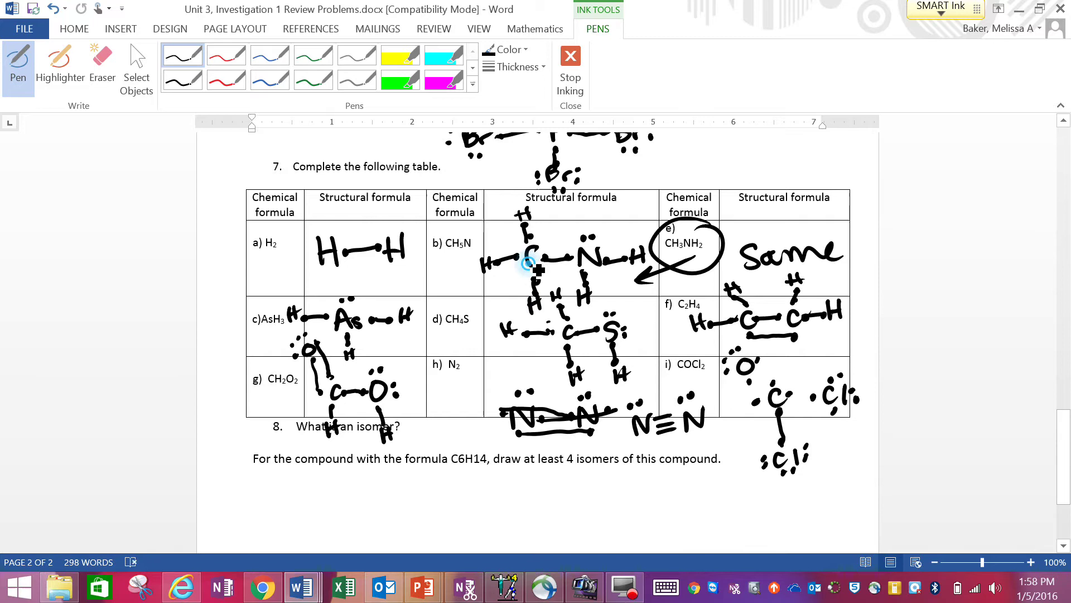
drag(789, 396, 818, 396)
mouse_move(762, 372)
mouse_down()
mouse_move(773, 384)
mouse_move(750, 379)
mouse_up()
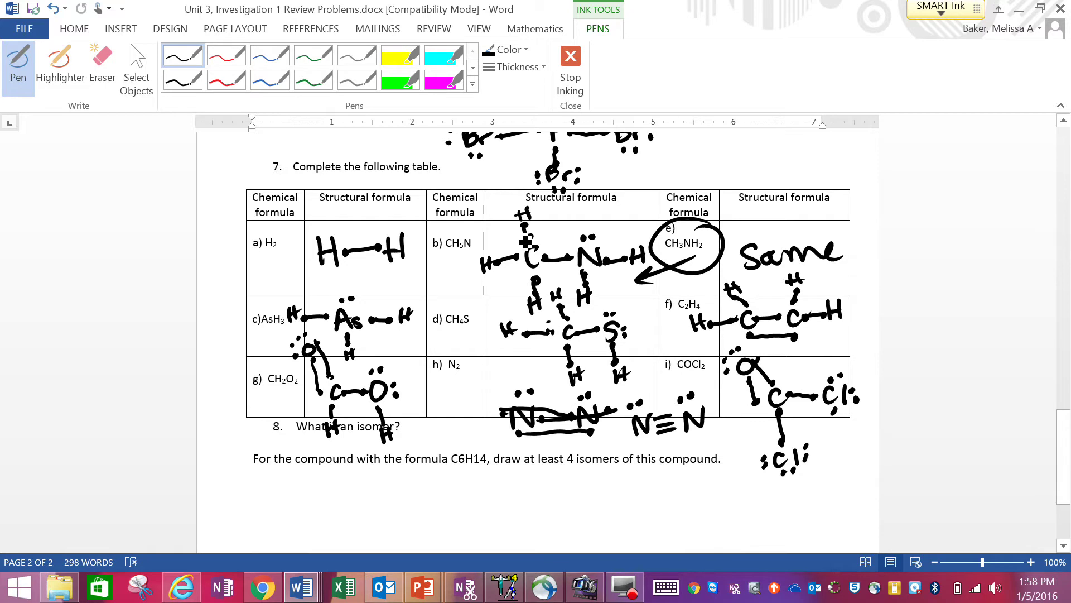
click(823, 411)
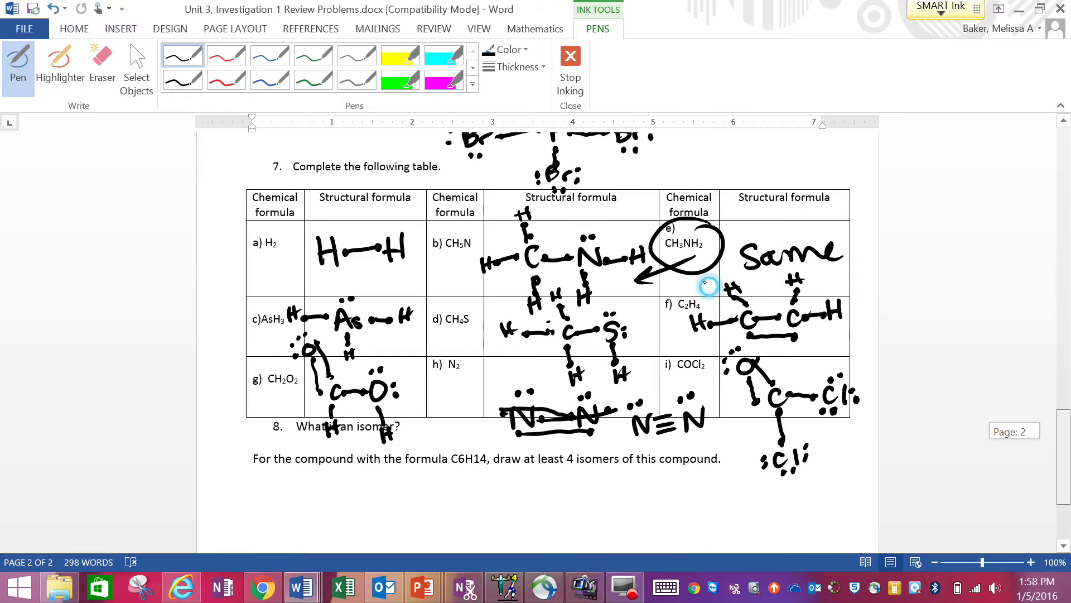
Step: Draw the first C6H14 isomer under question 8 as a straight chain of six bonded carbons
scroll(704, 290, down, 1)
scroll(704, 290, down, 3)
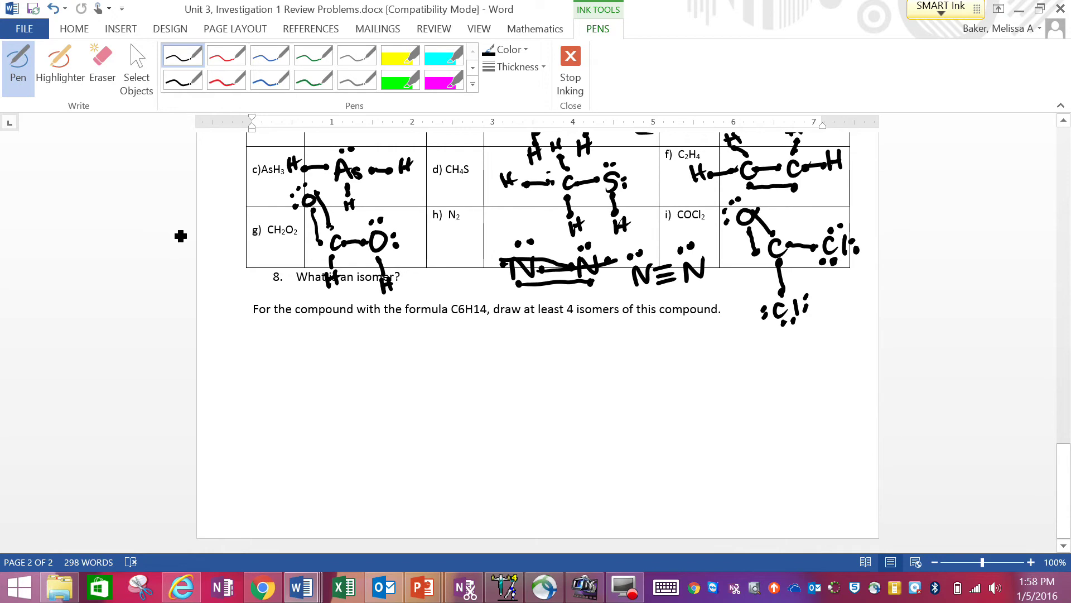
mouse_move(266, 341)
mouse_down()
mouse_move(273, 357)
mouse_move(285, 348)
mouse_up()
mouse_move(300, 340)
mouse_down()
mouse_move(291, 351)
mouse_move(302, 352)
mouse_up()
drag(308, 345, 346, 352)
drag(348, 344, 381, 351)
drag(386, 346, 404, 343)
mouse_move(419, 335)
mouse_down()
mouse_move(425, 351)
mouse_move(445, 344)
mouse_up()
mouse_move(465, 338)
mouse_down()
mouse_move(449, 347)
mouse_move(471, 355)
mouse_up()
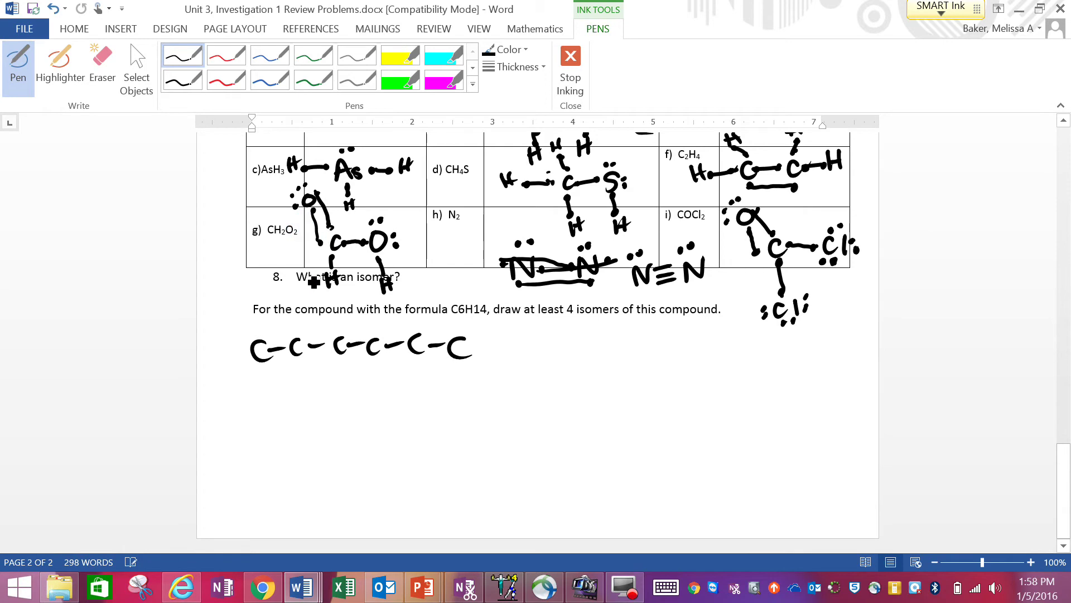
Step: Draw the second C6H14 isomer as a five-carbon chain with a carbon branch below the fourth carbon
mouse_move(304, 413)
mouse_down()
mouse_move(302, 433)
mouse_move(330, 422)
mouse_up()
drag(348, 415, 347, 430)
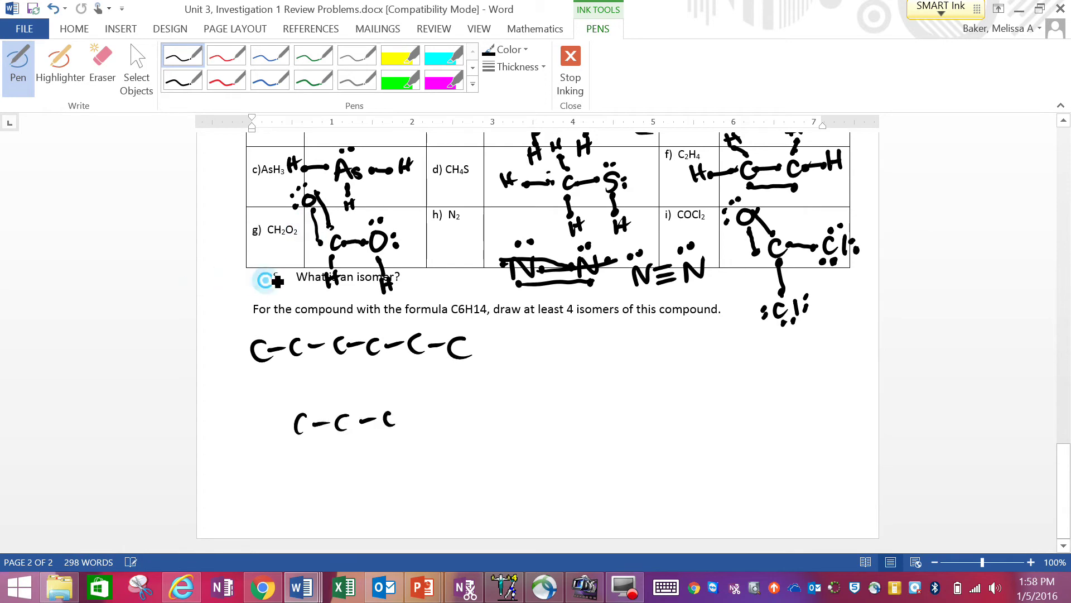
drag(405, 420, 441, 423)
mouse_move(451, 414)
mouse_down()
mouse_move(481, 416)
mouse_move(447, 437)
mouse_move(460, 461)
mouse_up()
click(450, 447)
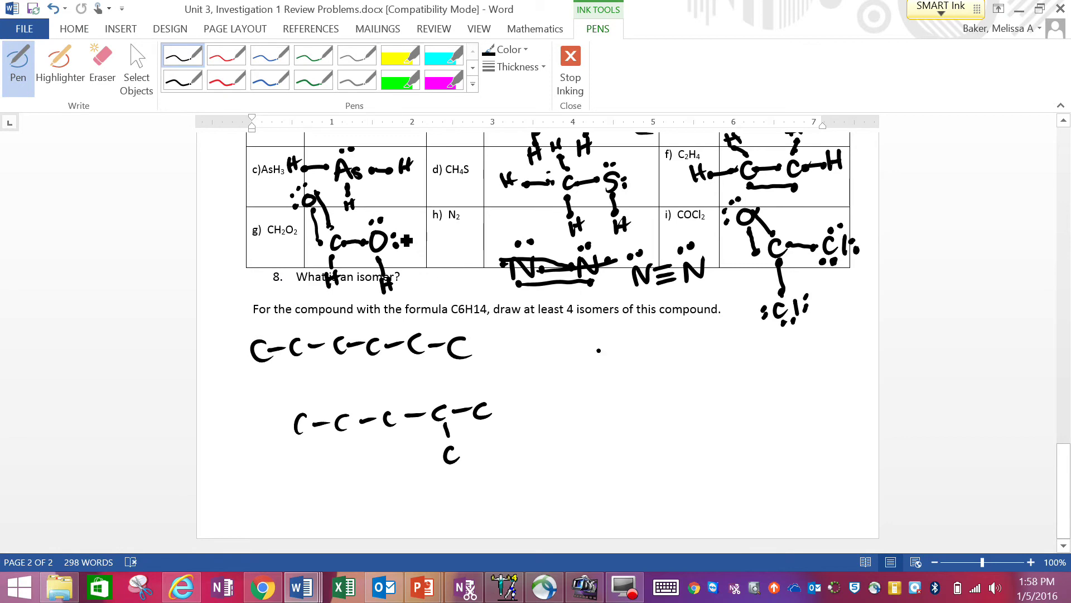
Step: Draw the third C6H14 isomer as a four-carbon chain with a carbon branch below each of the two middle carbons
drag(601, 348, 604, 371)
drag(610, 360, 675, 362)
mouse_move(688, 355)
mouse_down()
mouse_move(689, 368)
mouse_move(720, 362)
mouse_up()
click(702, 361)
drag(738, 354, 742, 368)
mouse_move(650, 375)
mouse_down()
mouse_move(655, 408)
mouse_move(688, 386)
mouse_up()
drag(698, 397, 700, 411)
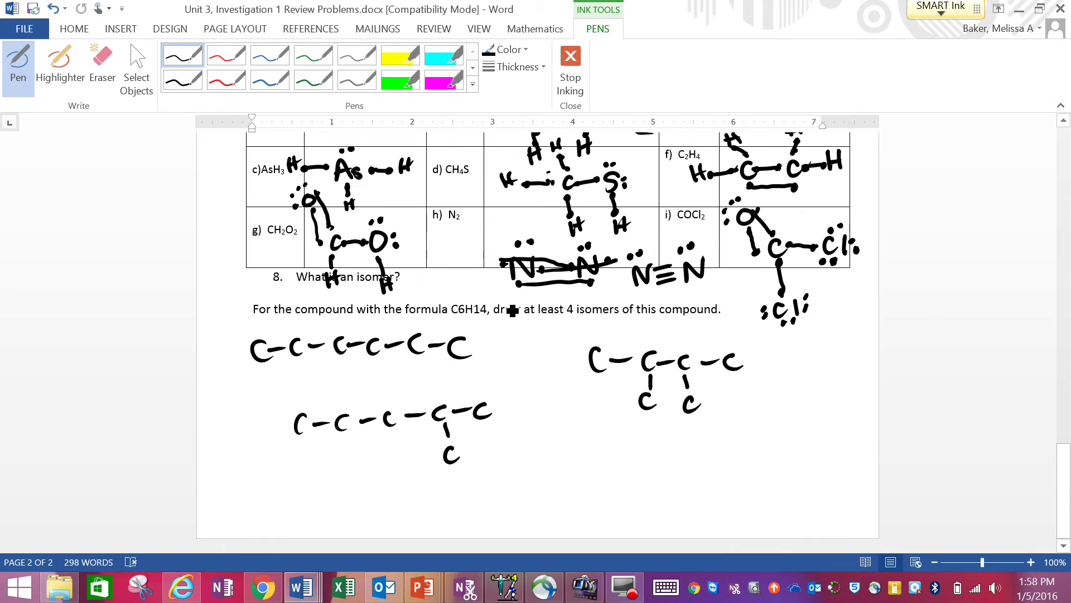
Step: Draw the fourth C6H14 isomer as a five-carbon chain with a carbon branch below the middle carbon
mouse_move(623, 441)
mouse_down()
mouse_move(622, 459)
mouse_move(654, 447)
mouse_up()
mouse_move(672, 440)
mouse_down()
mouse_move(673, 456)
mouse_move(704, 442)
mouse_move(720, 453)
mouse_up()
drag(737, 441, 772, 449)
drag(788, 436, 825, 445)
drag(714, 454, 724, 501)
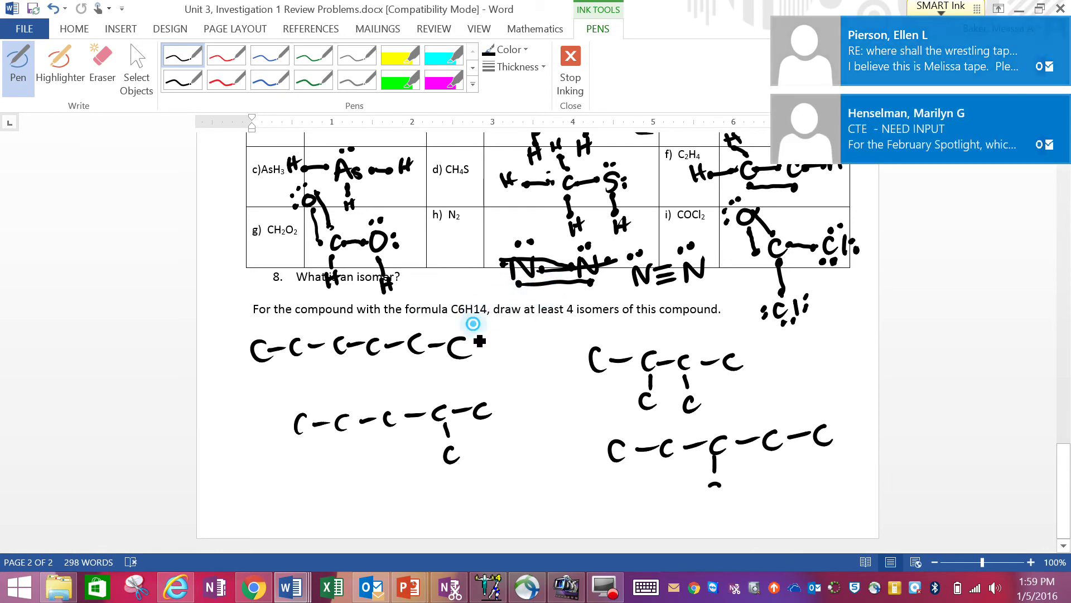